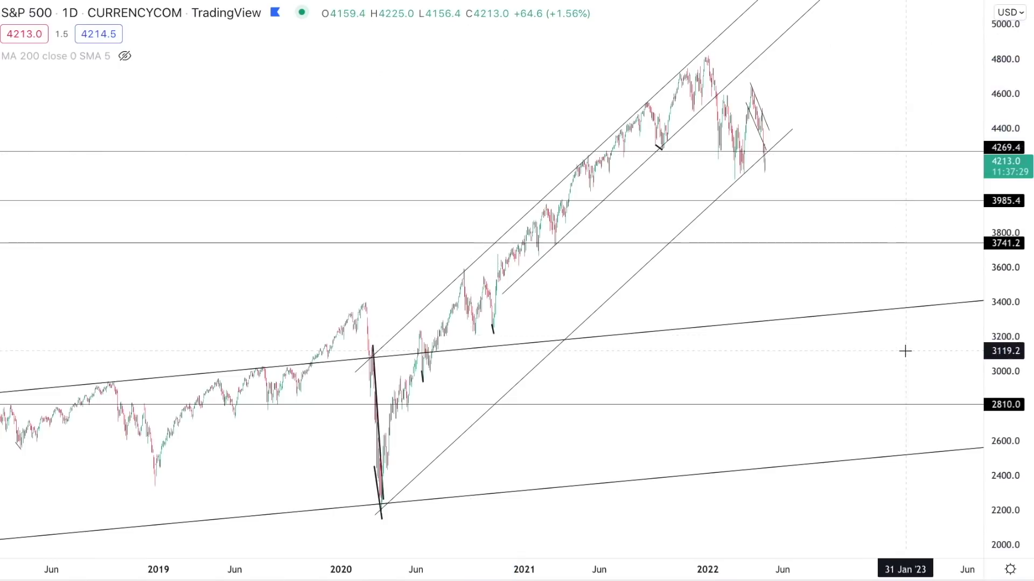
Add the Relative Strength Index indicator to the daily S&P 500 chart.
scroll(729, 221, up, 5)
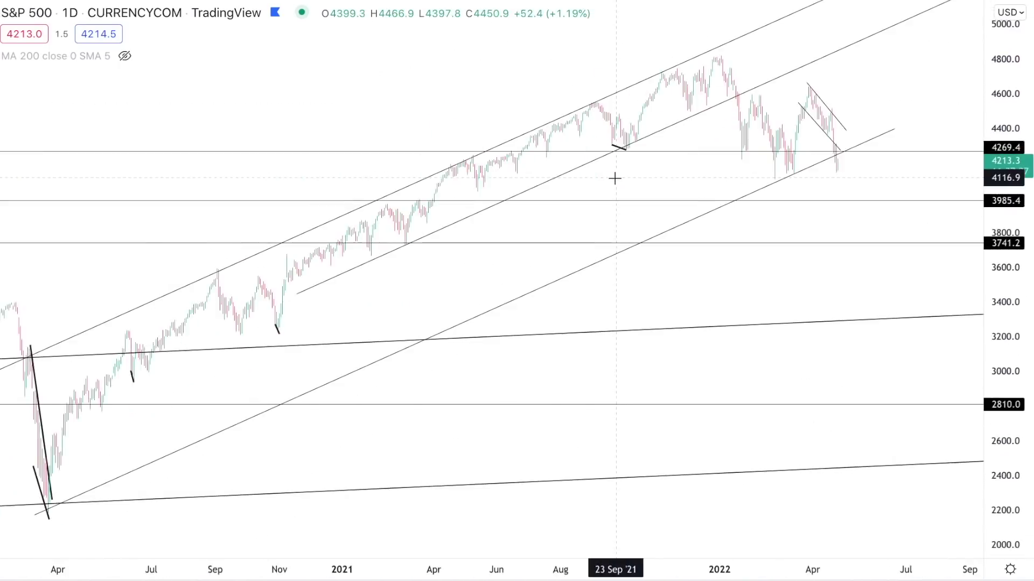
scroll(807, 218, down, 5)
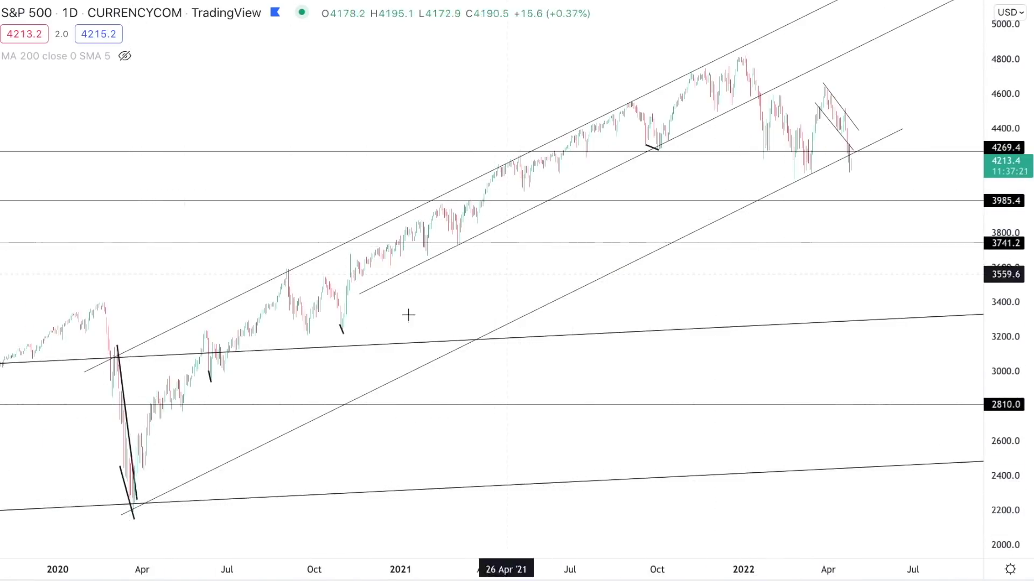
scroll(781, 212, up, 4)
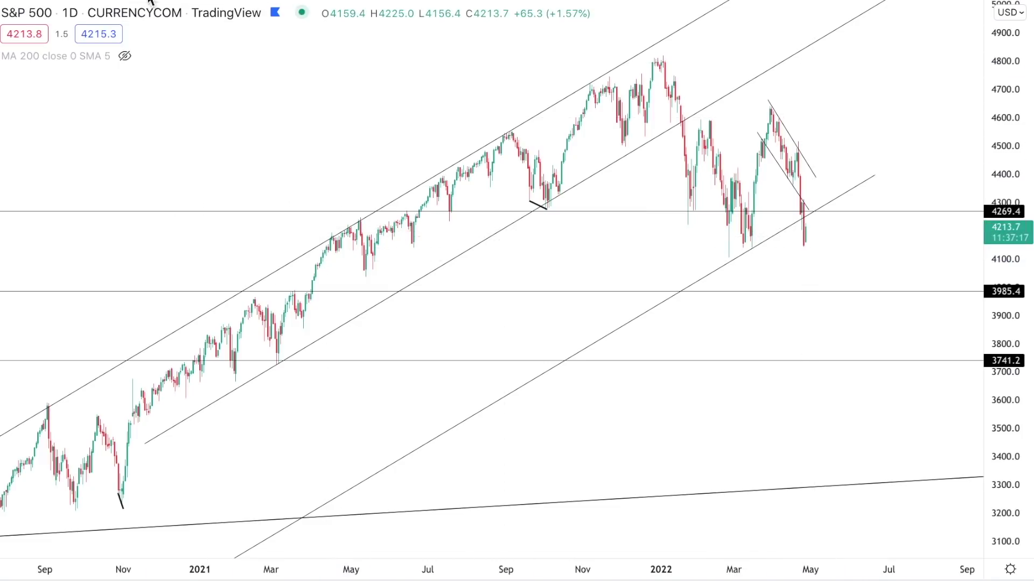
click(69, 12)
click(153, 541)
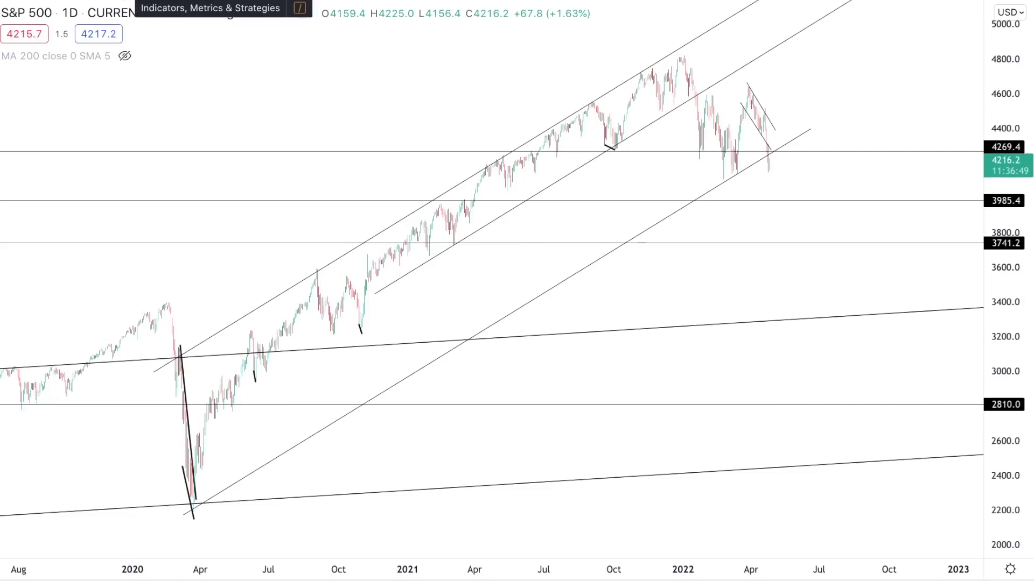
click(223, 1)
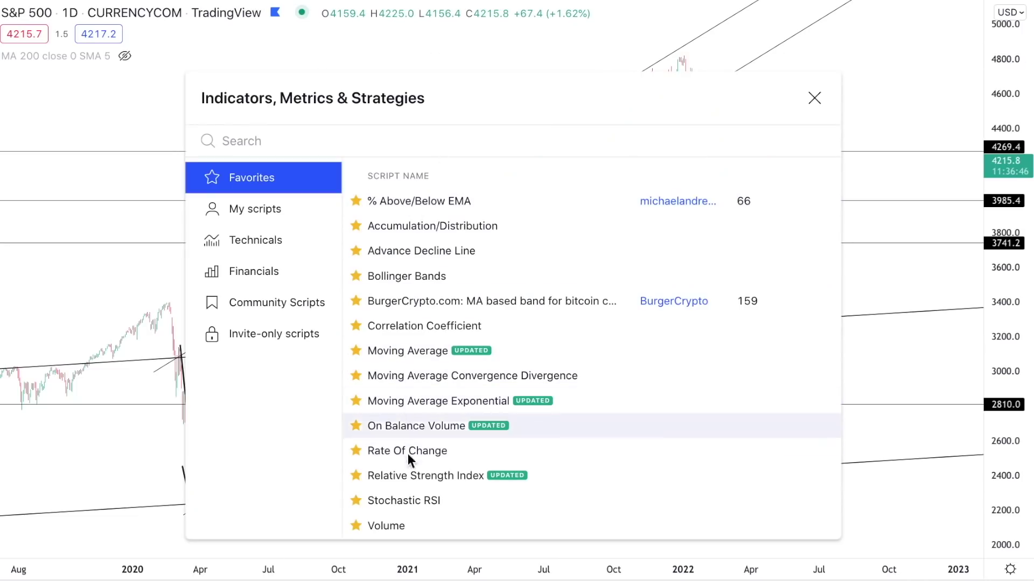
click(409, 475)
click(814, 97)
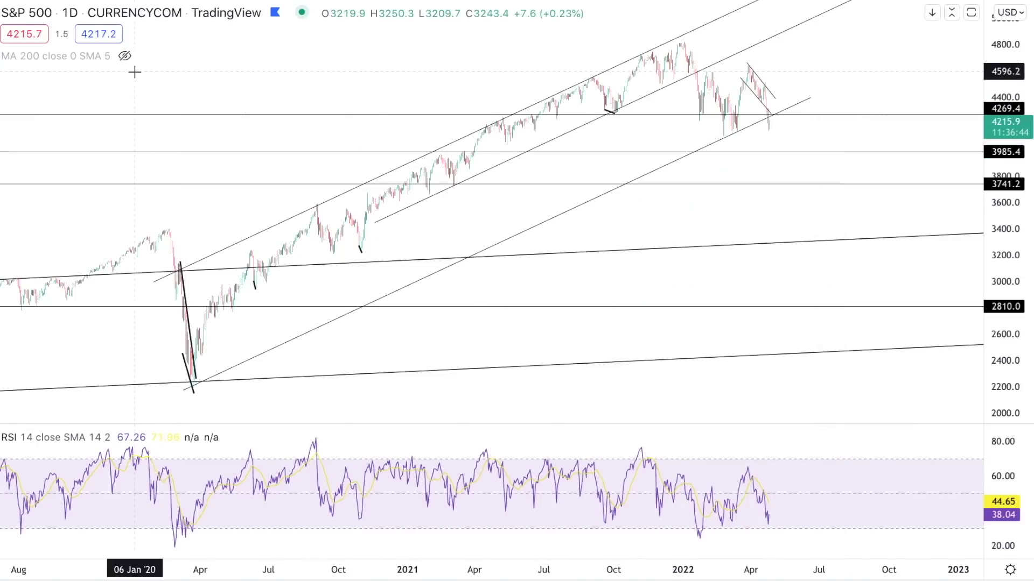
Switch the S&P 500 chart to the 4-hour interval.
click(70, 13)
click(153, 389)
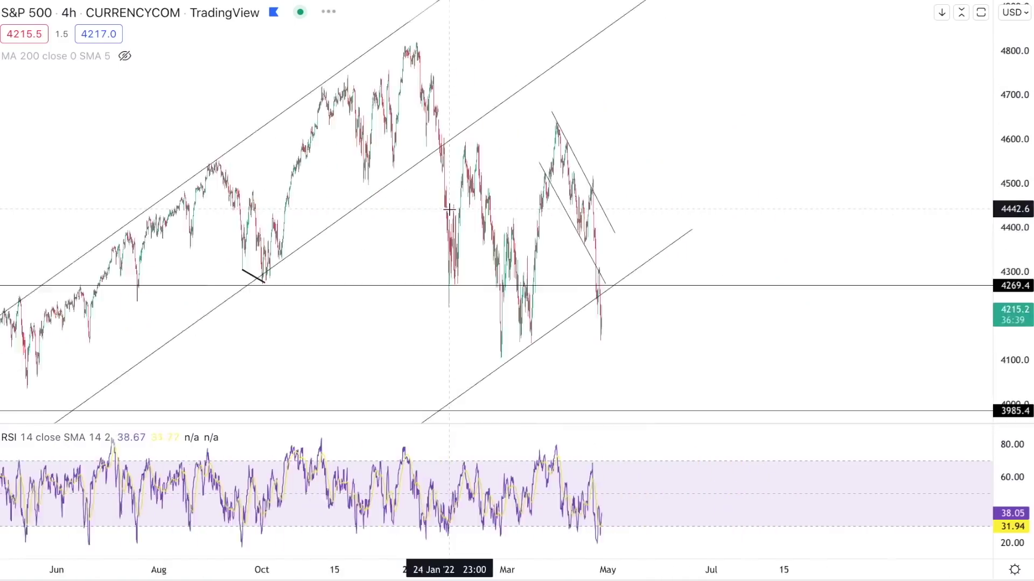
scroll(643, 152, down, 5)
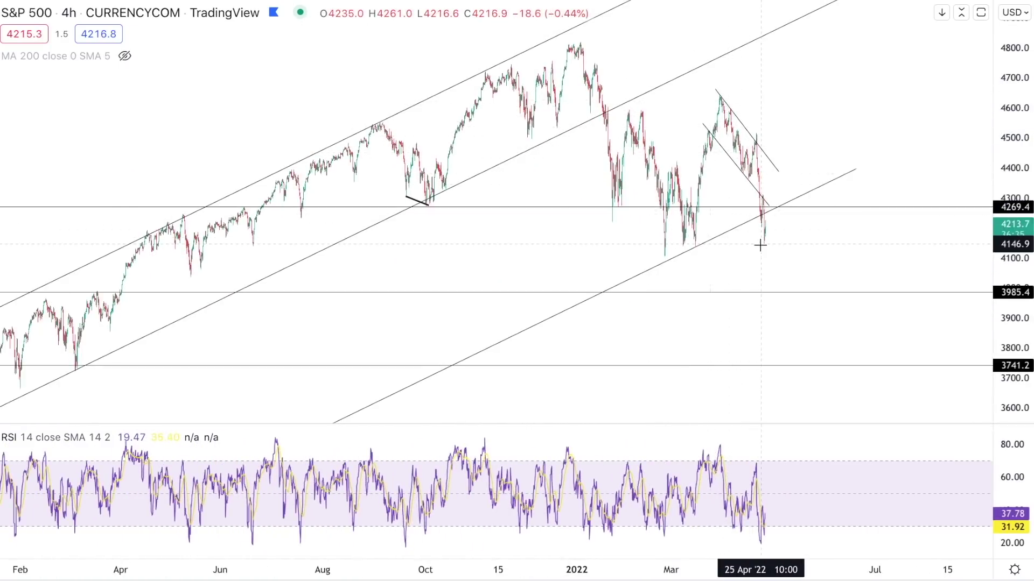
Draw a freehand Brush arrow pointing at the late-April 2022 high on the falling channel's upper line.
click(3, 104)
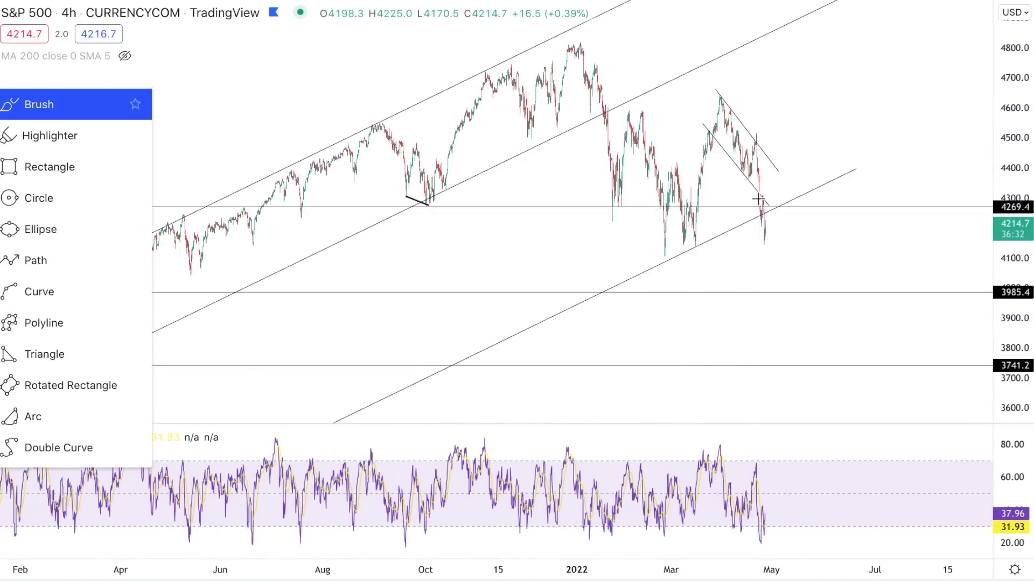
click(62, 108)
mouse_move(850, 60)
mouse_down()
mouse_move(883, 186)
mouse_move(891, 158)
mouse_up()
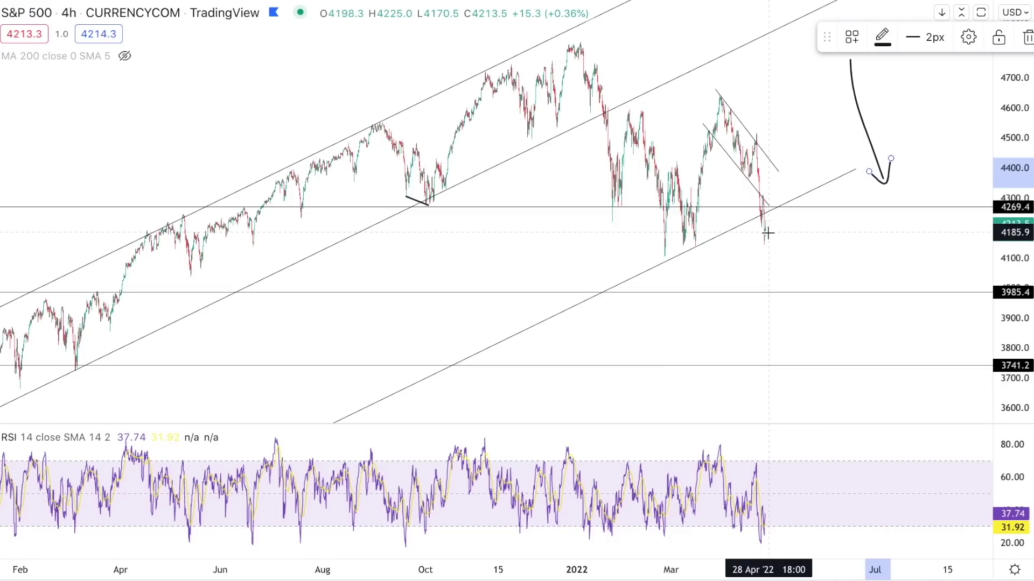
key(Delete)
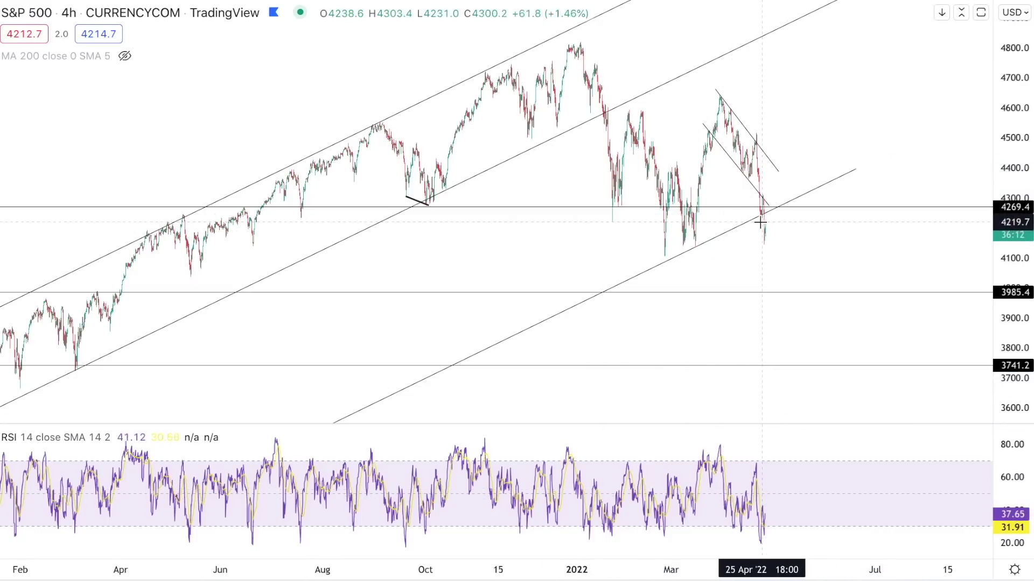
drag(784, 122, 777, 137)
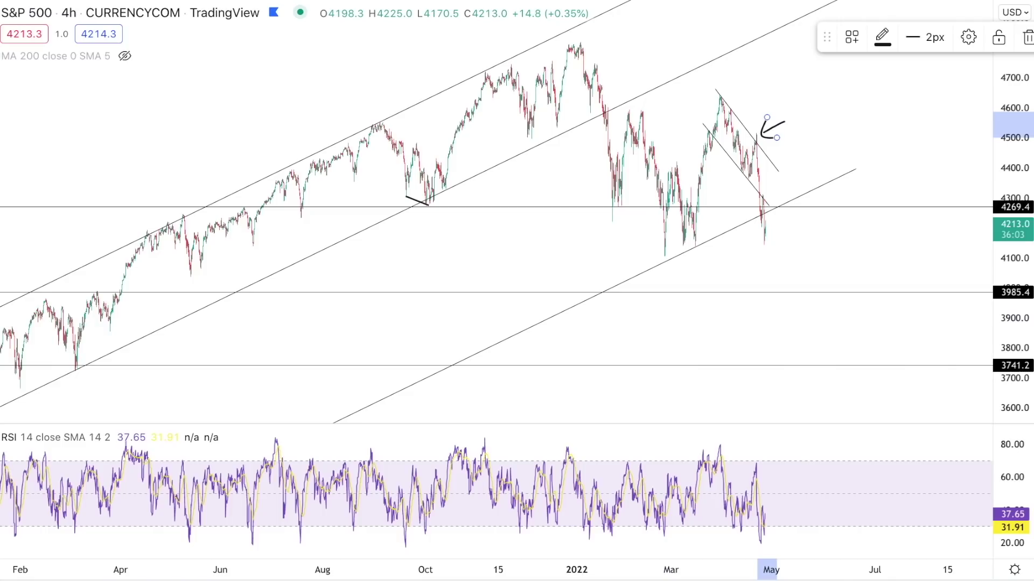
Place a horizontal line at about 20 on the RSI across its oversold lows.
click(1, 43)
click(41, 264)
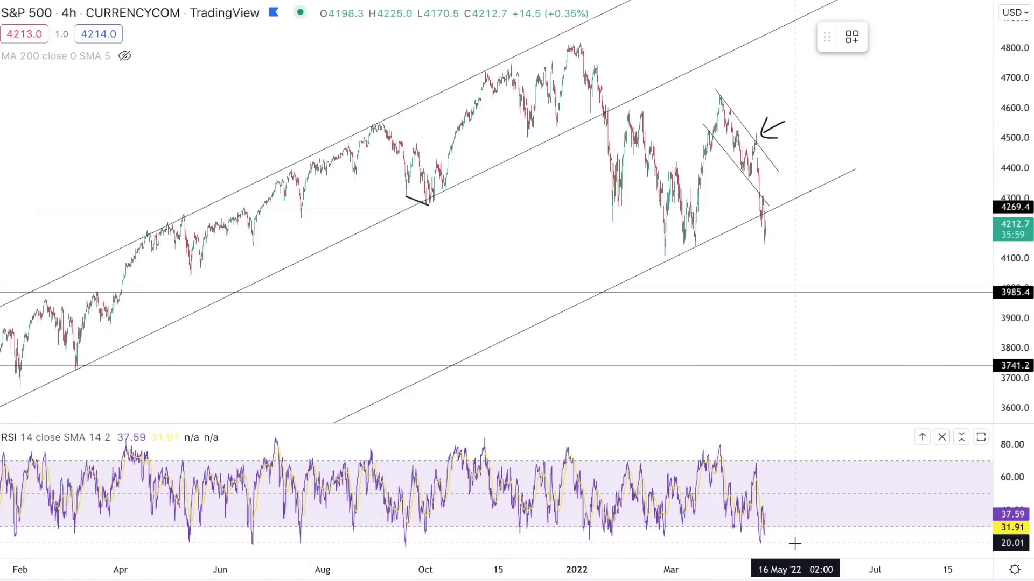
click(493, 543)
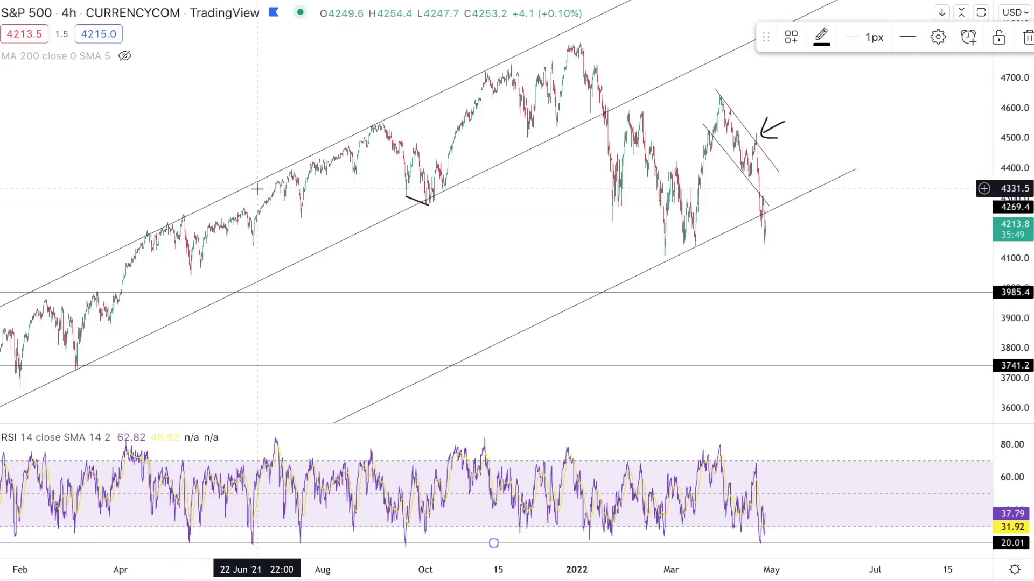
Draw trend lines along the late-April 2022 price lows, from about 4236 to 4147, and along the matching RSI lows.
scroll(257, 189, down, 5)
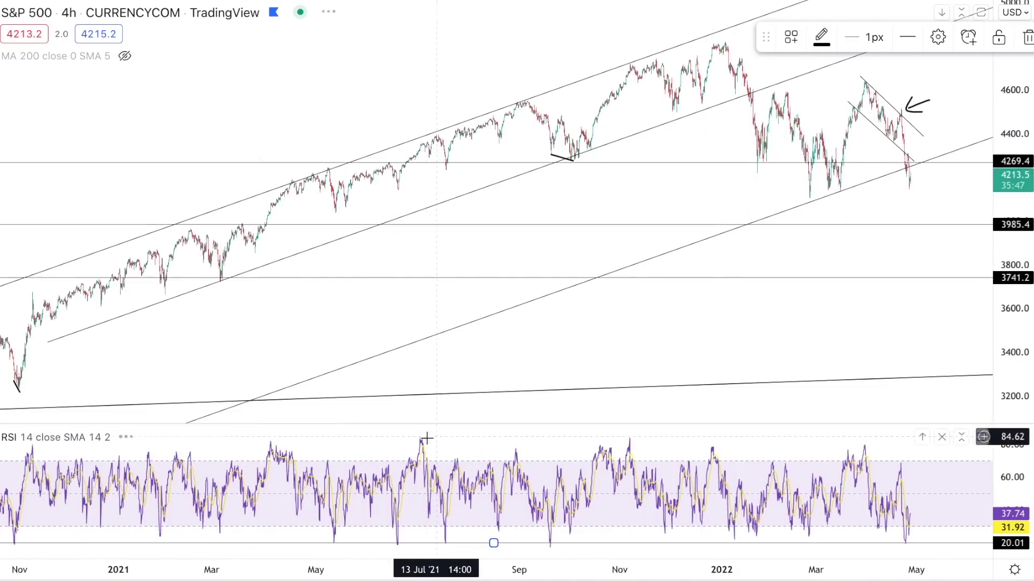
drag(155, 325, 192, 318)
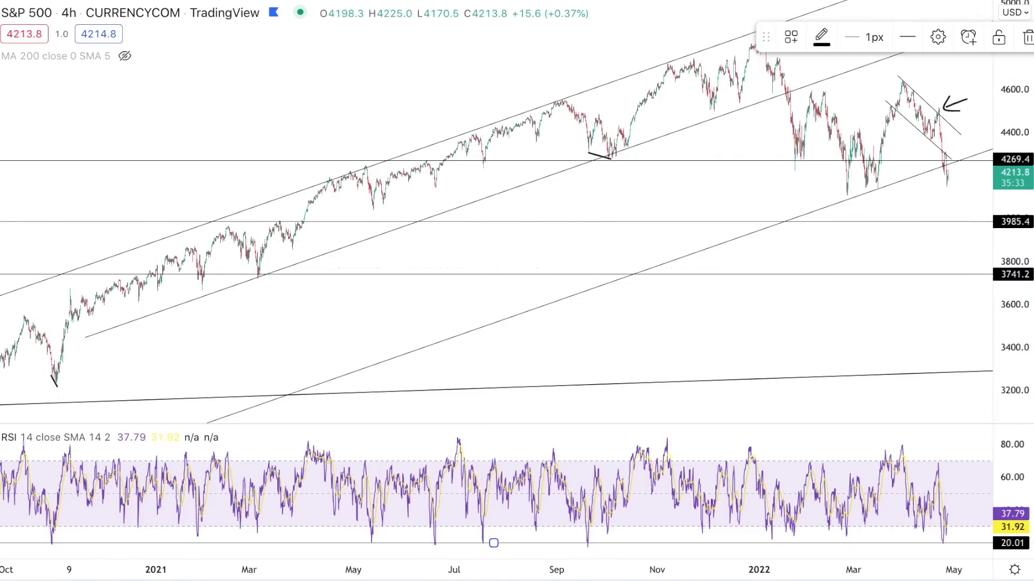
click(37, 56)
scroll(913, 205, up, 3)
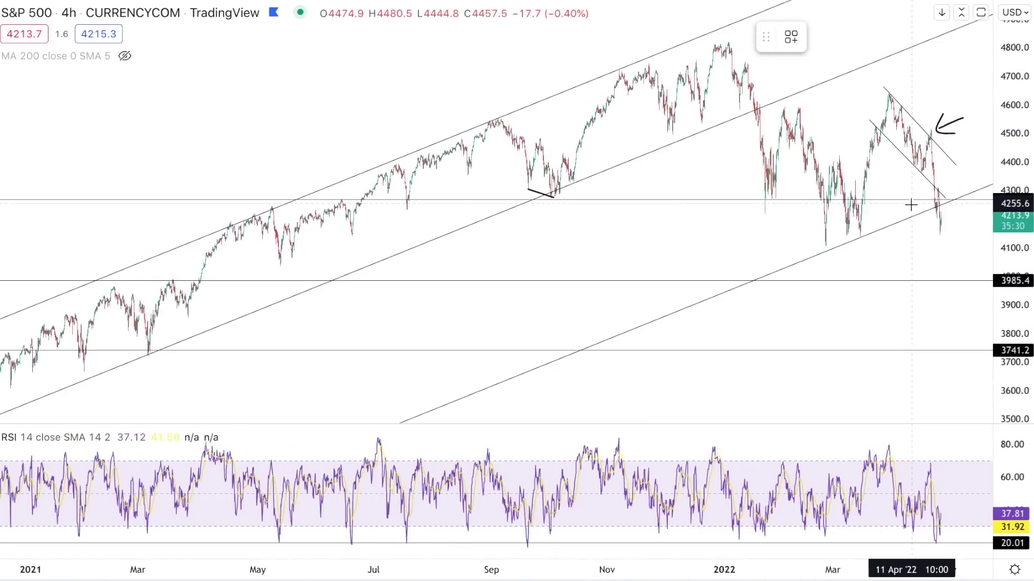
scroll(939, 302, up, 6)
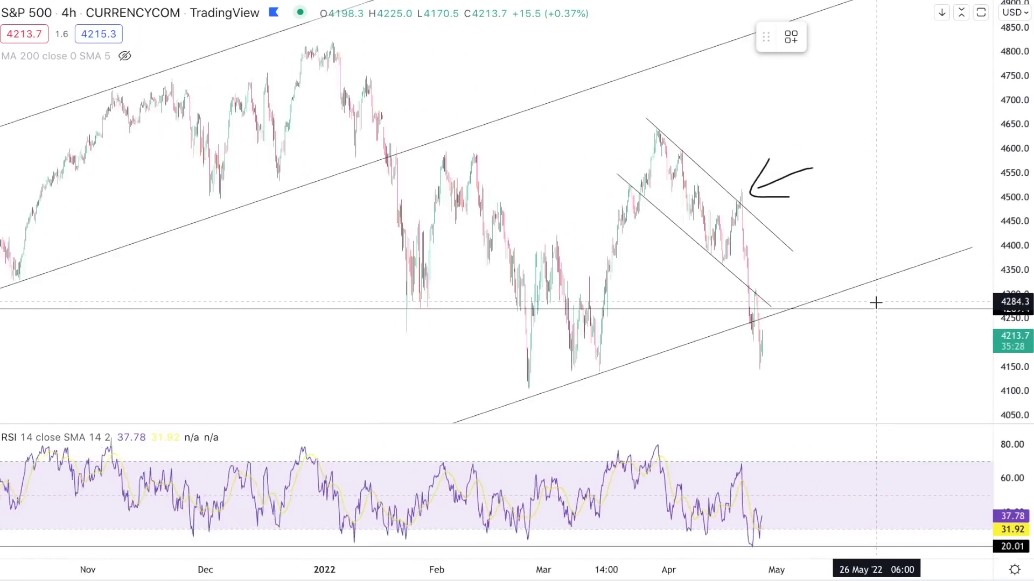
scroll(875, 303, up, 2)
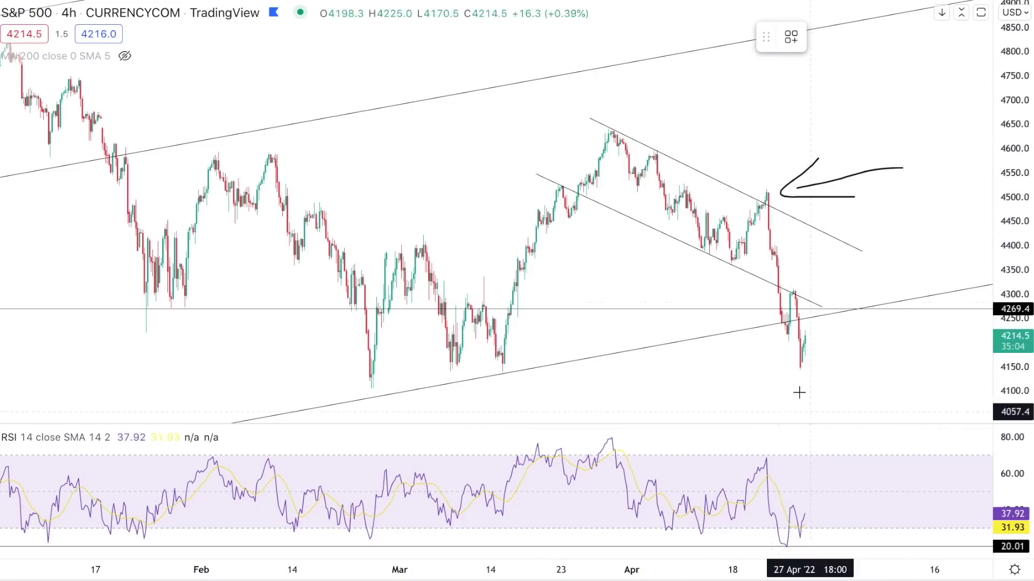
click(777, 325)
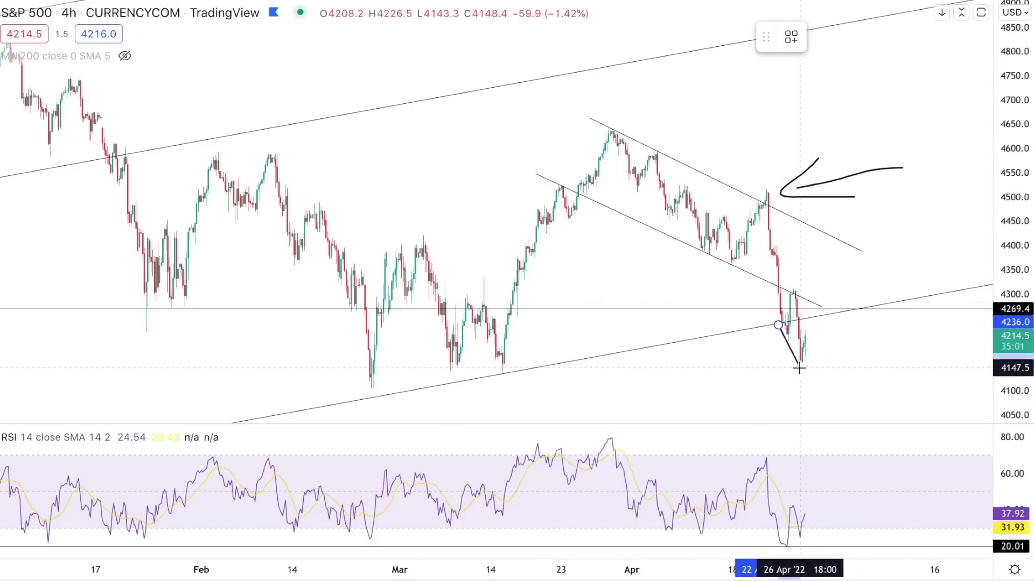
click(801, 370)
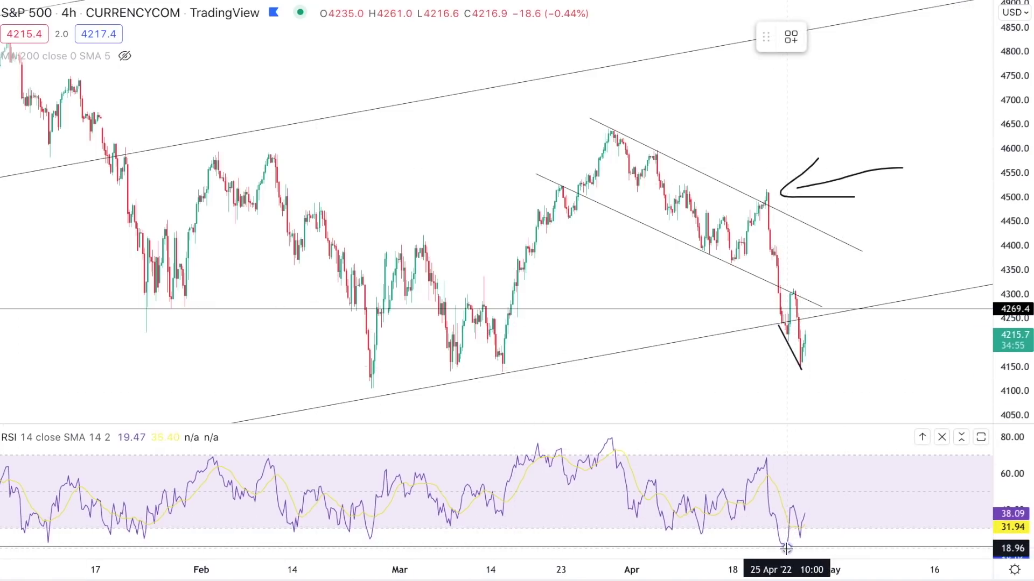
click(804, 537)
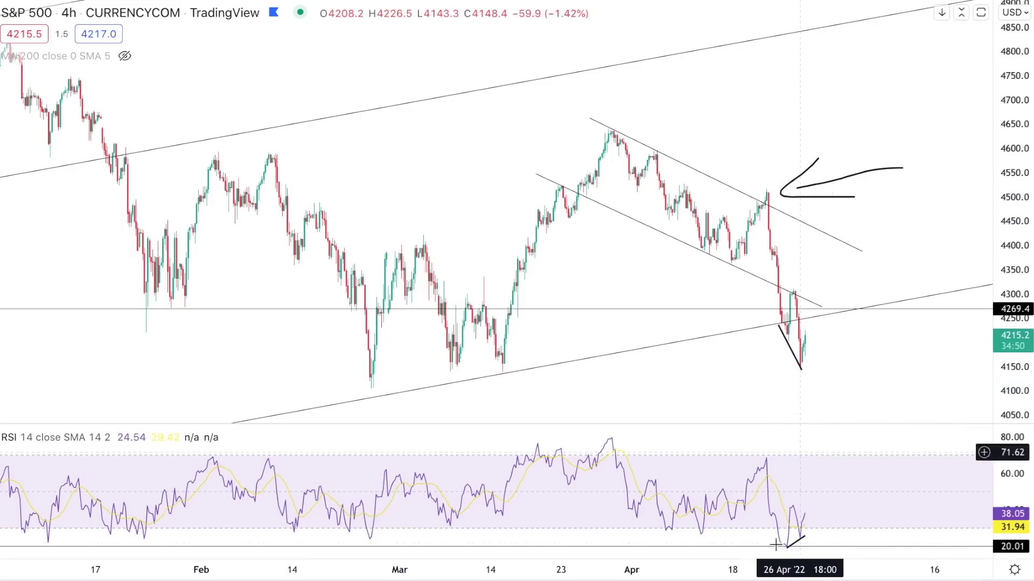
click(803, 361)
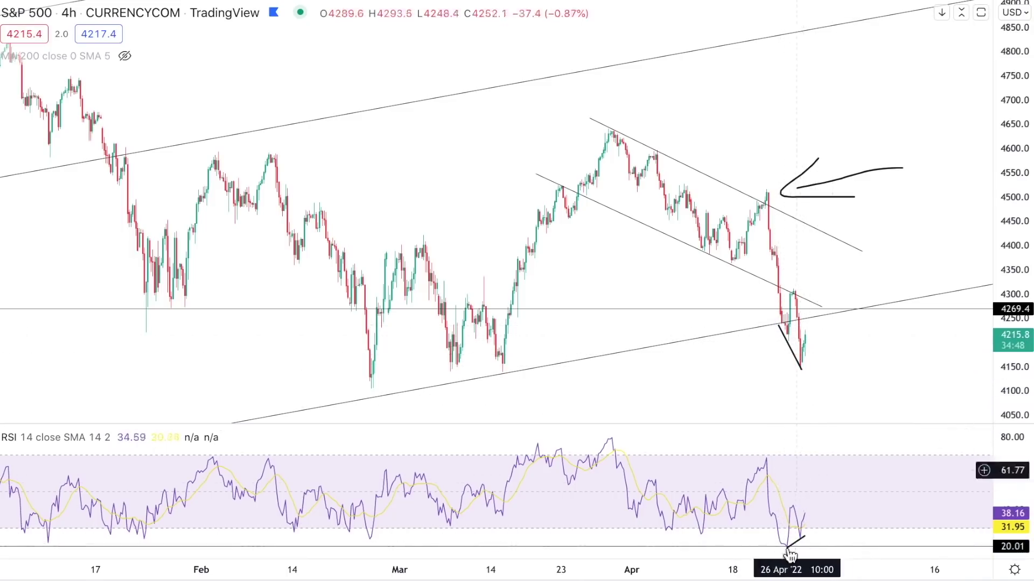
Delete the freehand arrow strokes beside the late-April 2022 high.
click(835, 197)
key(Delete)
click(834, 181)
key(Delete)
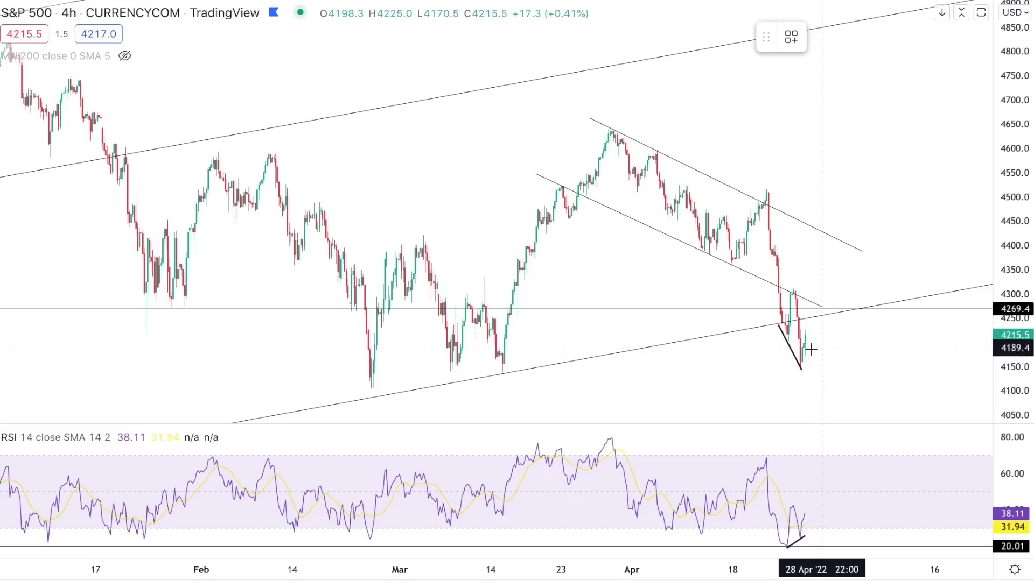
Draw a trend line joining the September and October 2021 RSI lows beneath the marked price lows.
scroll(743, 342, down, 10)
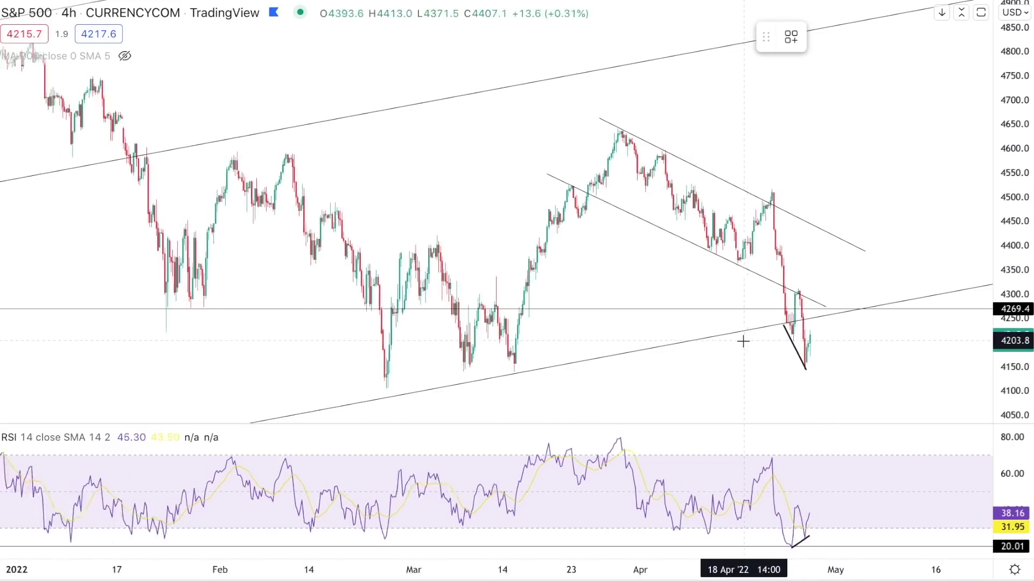
scroll(742, 341, down, 2)
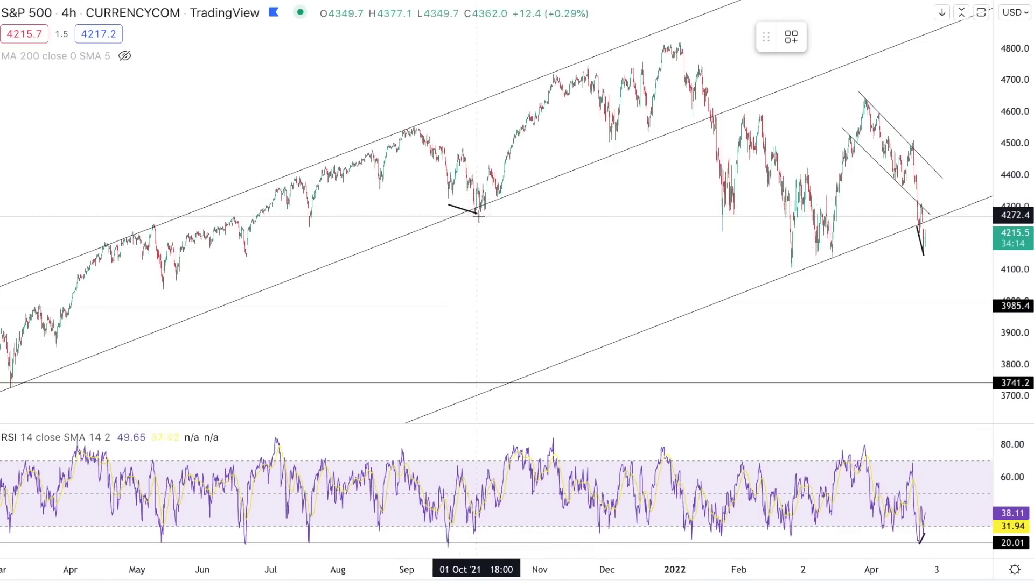
scroll(478, 216, right, 3)
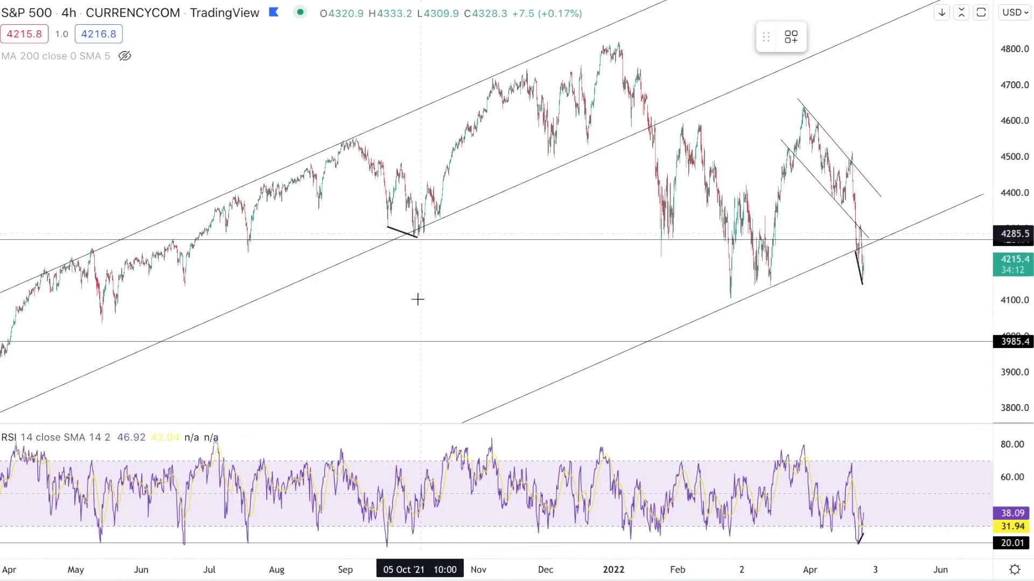
drag(383, 549, 417, 533)
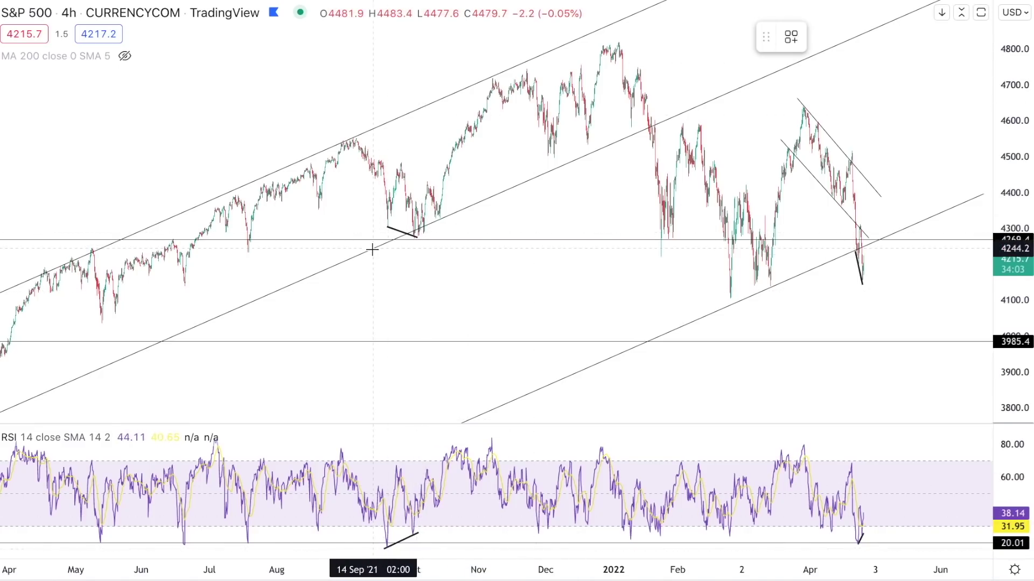
Bound the October 2020 price decline with two falling trend lines, the lower one from about 3476 to 3401.
scroll(372, 250, down, 5)
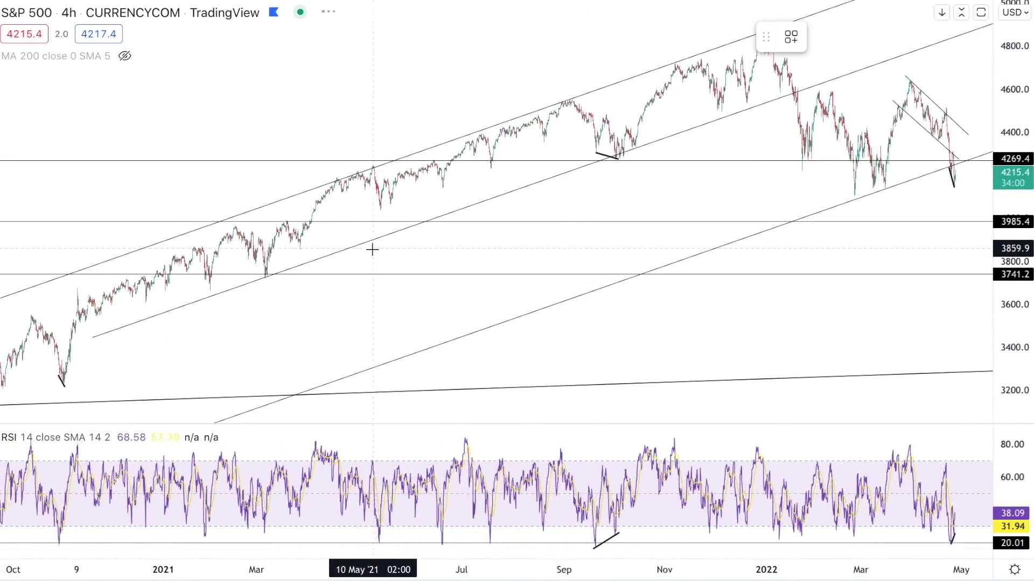
scroll(372, 250, left, 5)
scroll(379, 250, left, 5)
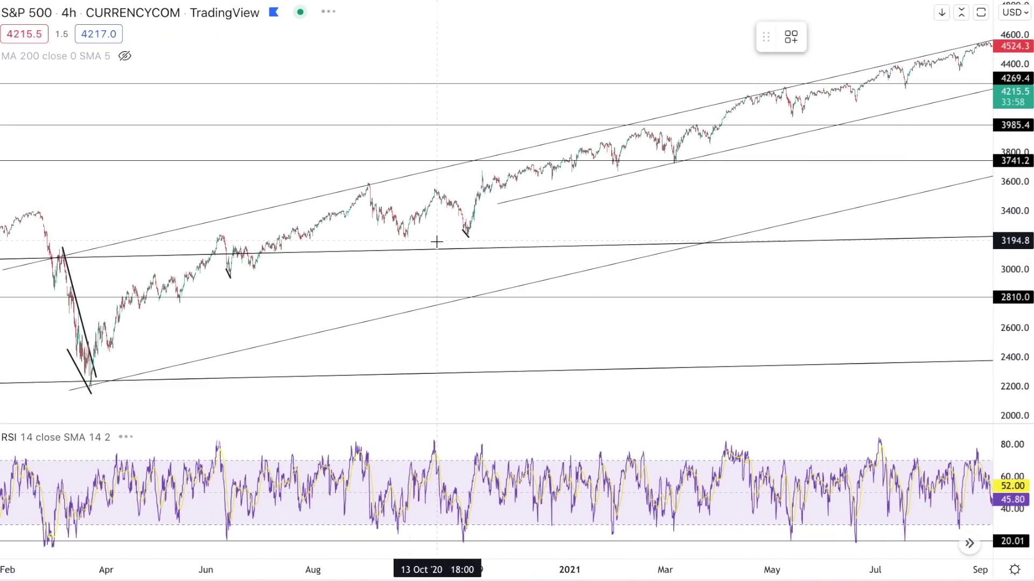
scroll(466, 223, up, 5)
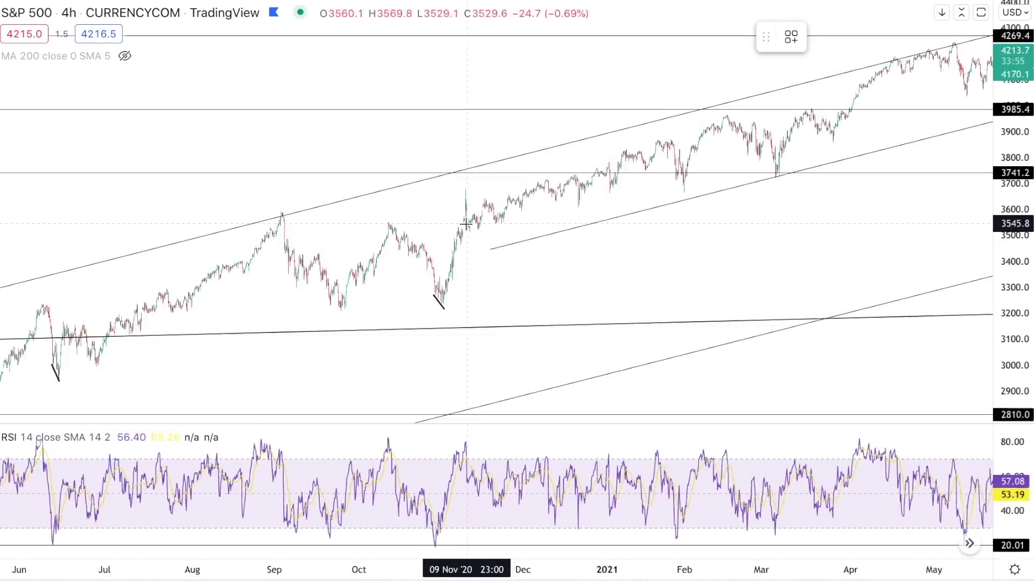
scroll(465, 223, up, 5)
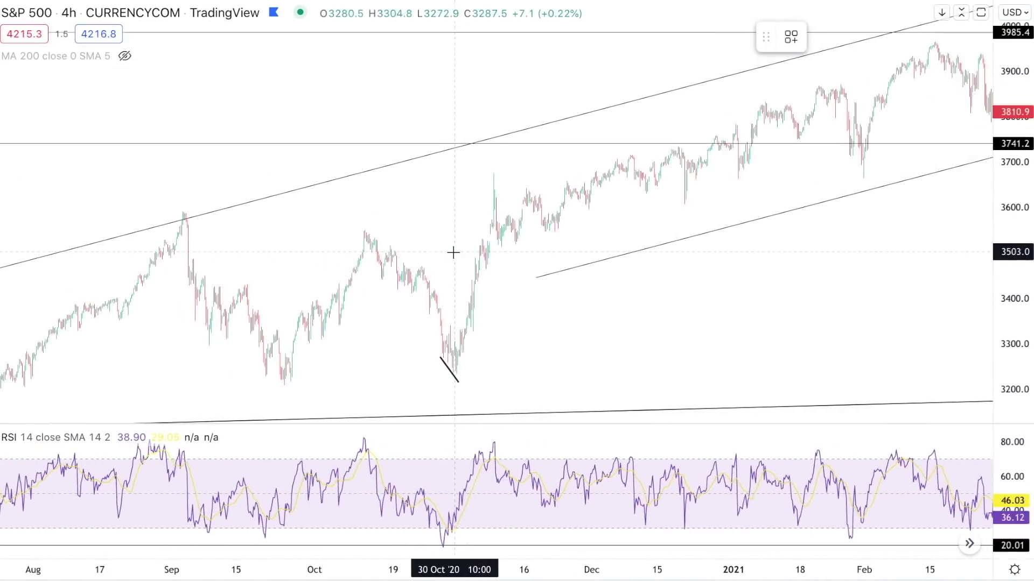
scroll(473, 256, up, 5)
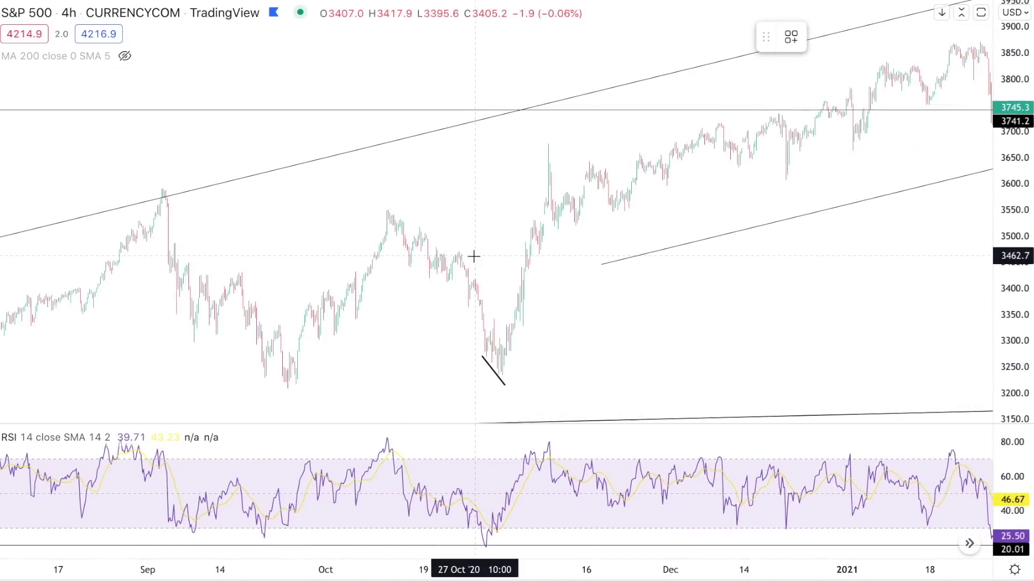
click(365, 202)
click(475, 260)
click(352, 248)
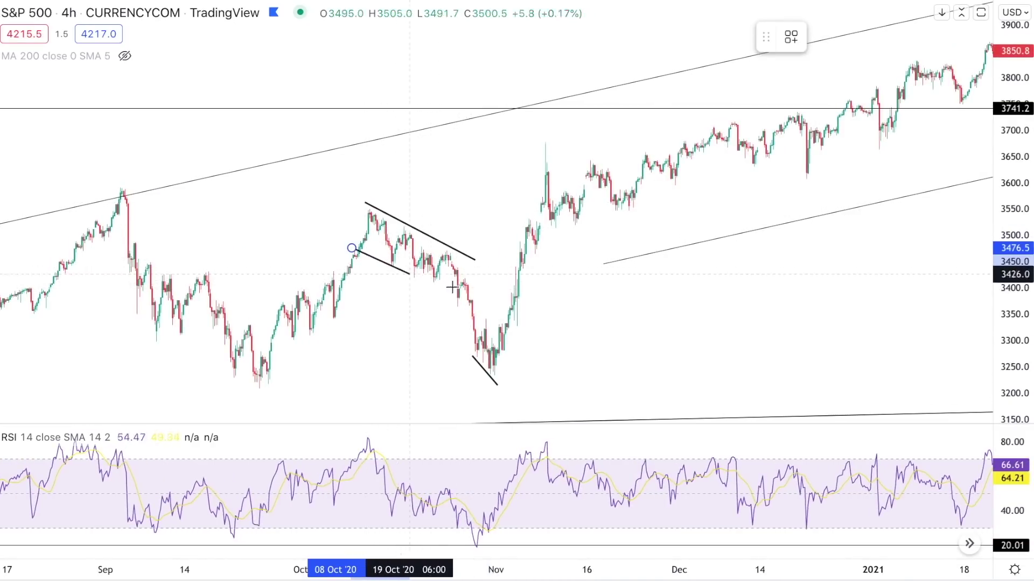
click(455, 288)
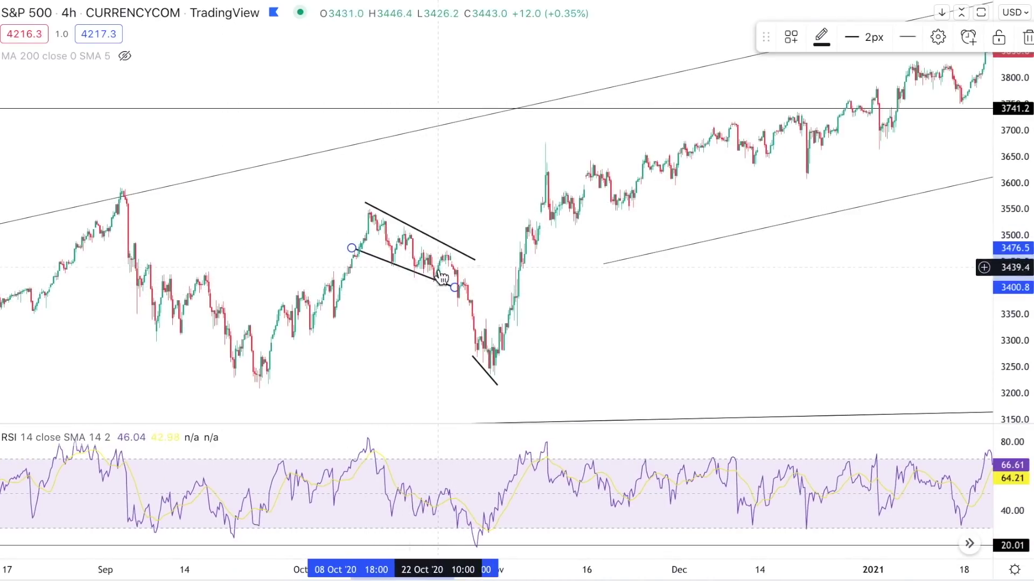
Extend both ends of the lower falling trend line that bounds the October 2020 decline.
drag(454, 289, 494, 296)
drag(351, 248, 343, 254)
click(559, 266)
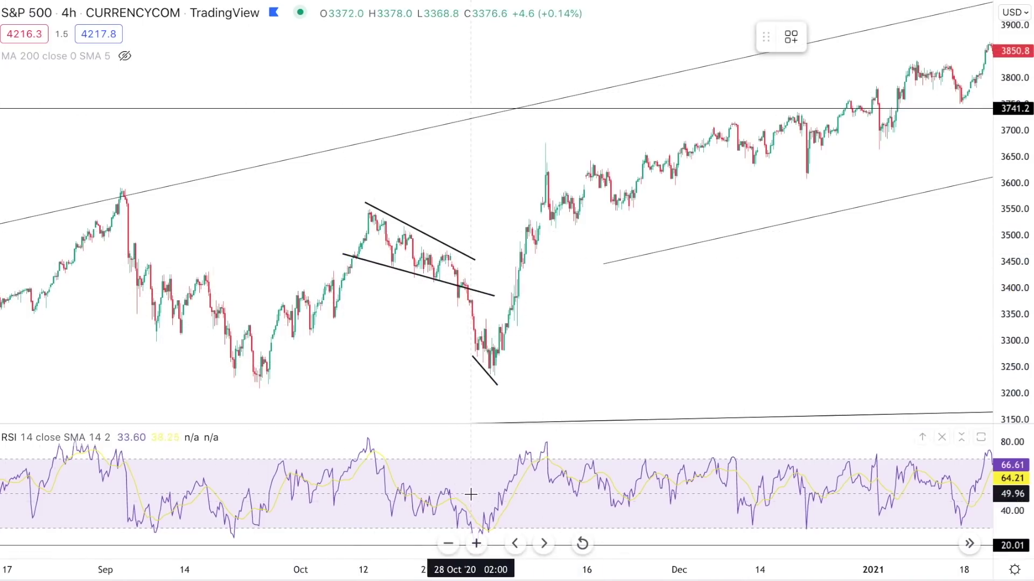
Draw a rising trend line along the late-October 2020 RSI lows and a horizontal line at the corresponding price low.
scroll(471, 494, right, 3)
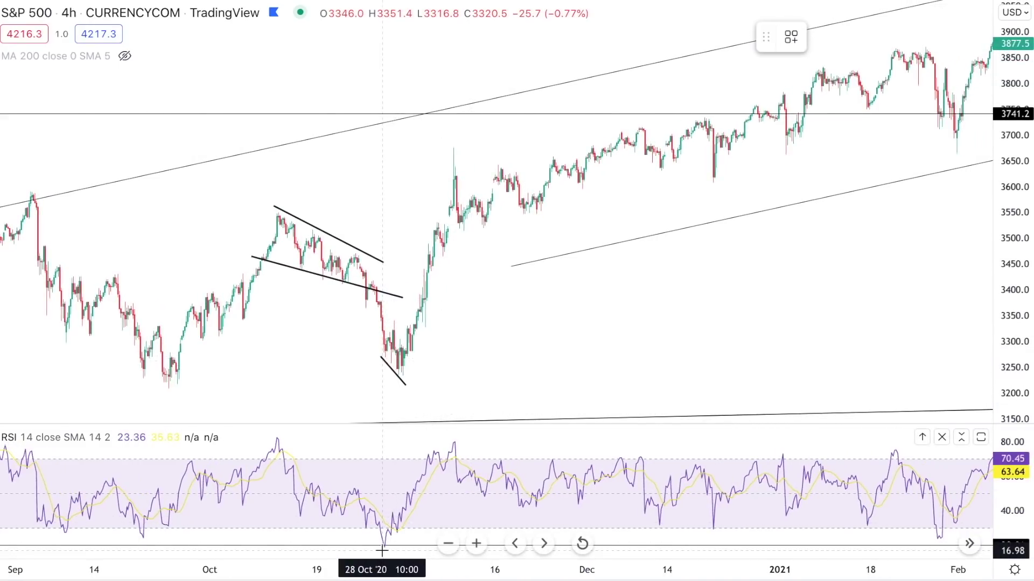
drag(382, 548, 401, 530)
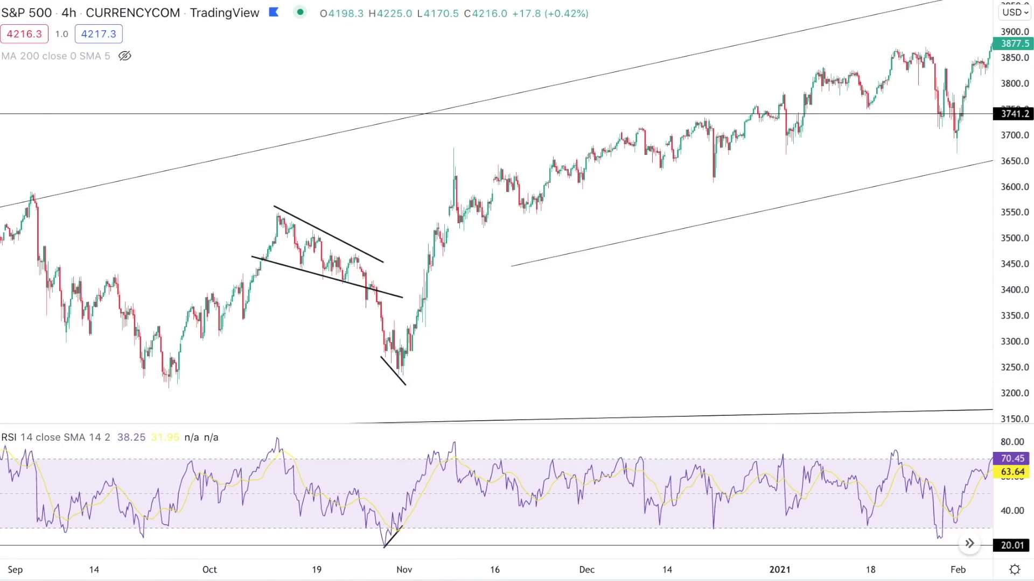
click(402, 375)
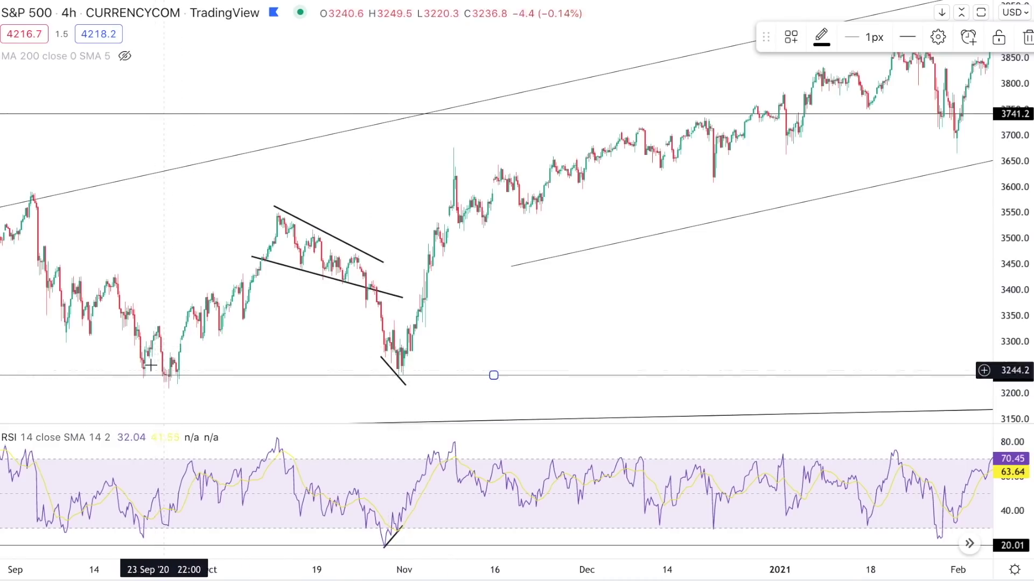
Place a horizontal line at about 4138 beneath the March and April 2022 price lows.
scroll(167, 377, down, 5)
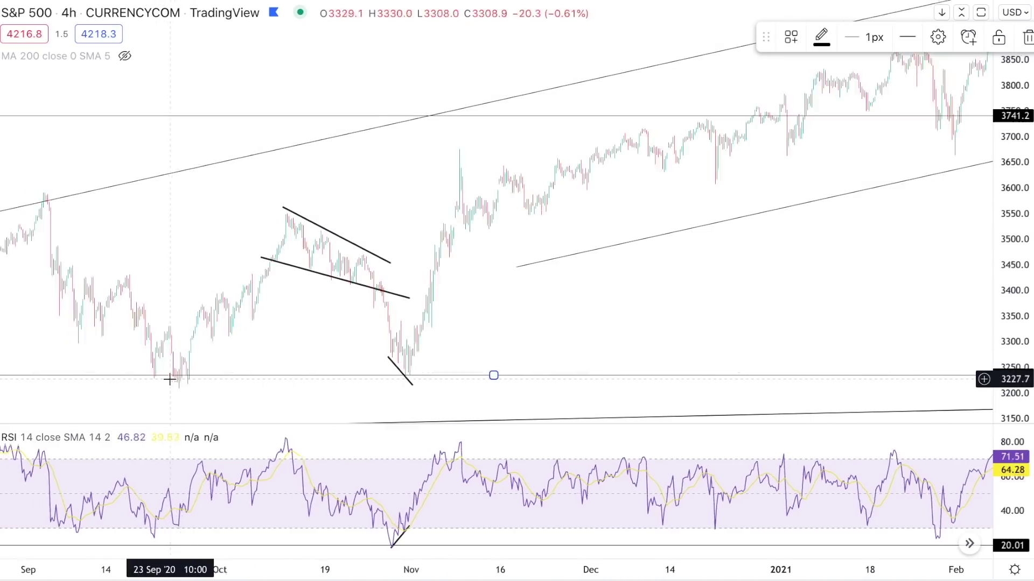
scroll(388, 300, right, 15)
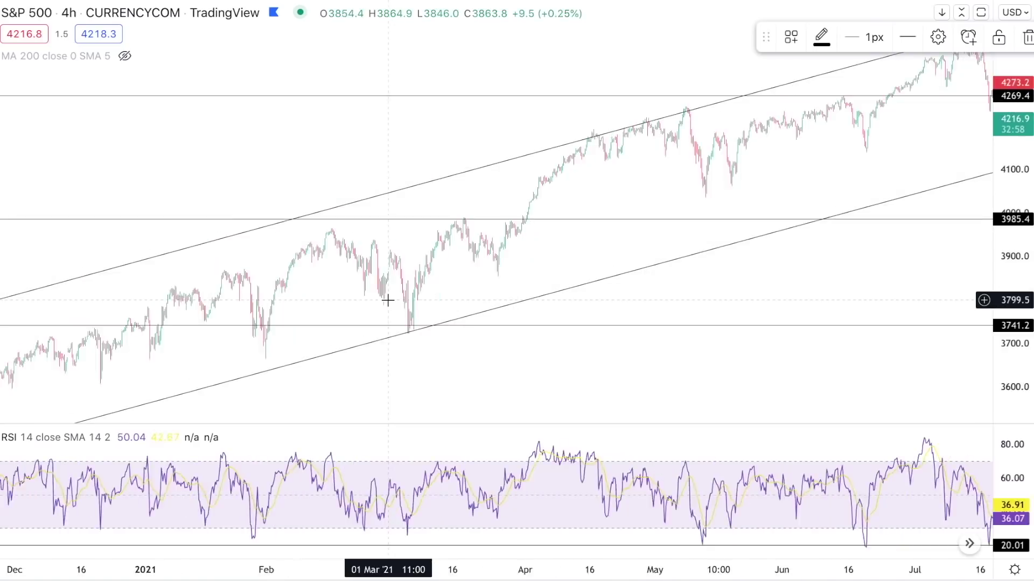
scroll(388, 300, right, 2)
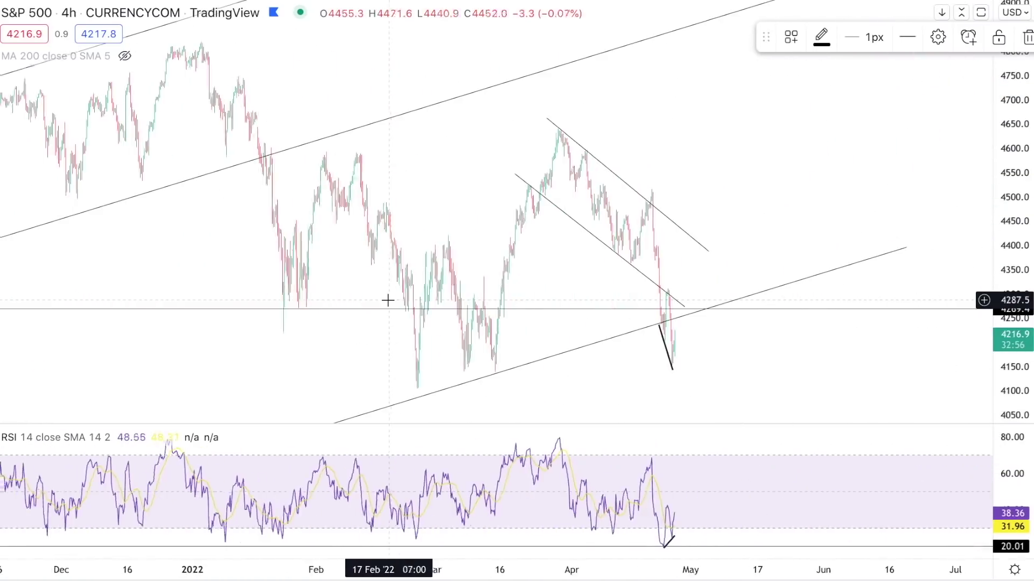
scroll(468, 325, up, 4)
scroll(468, 323, down, 8)
scroll(470, 331, down, 2)
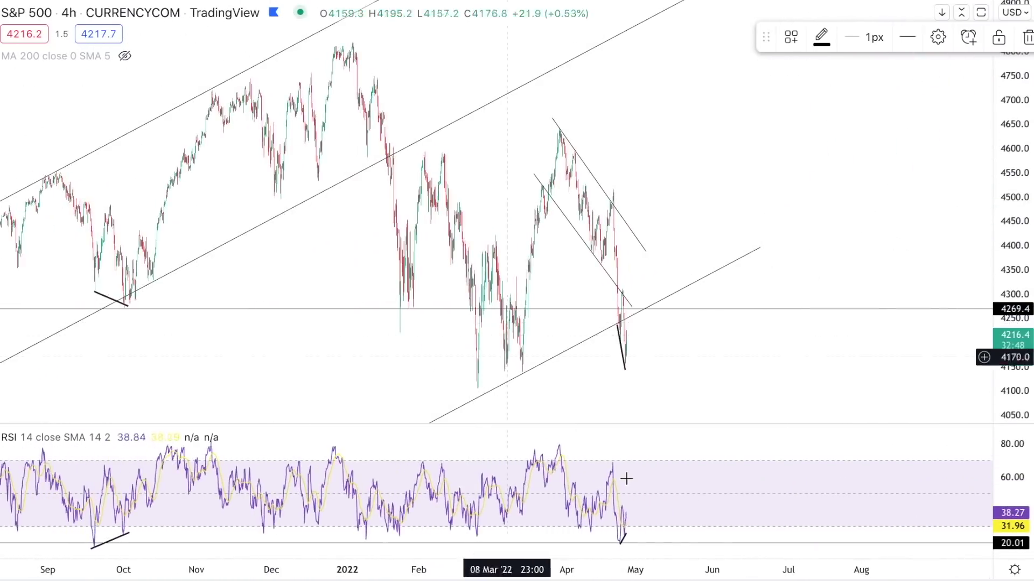
click(627, 533)
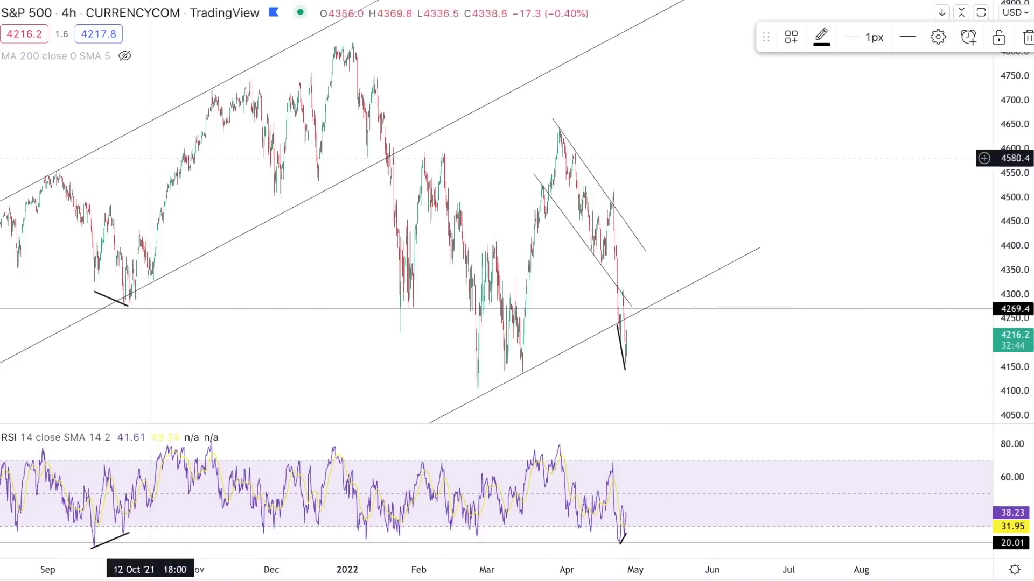
click(150, 157)
key(alt+h)
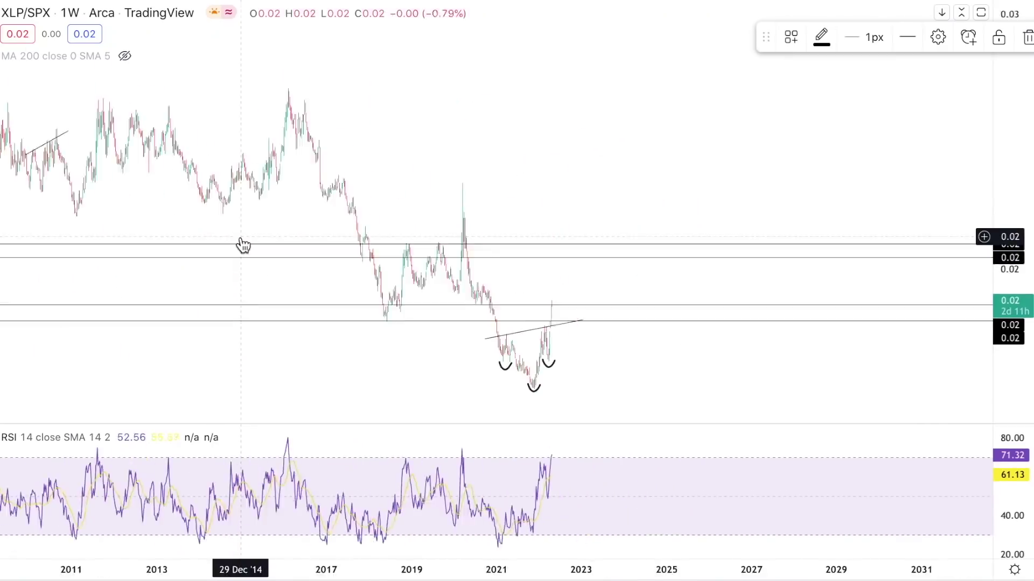
scroll(242, 242, up, 3)
scroll(242, 245, down, 1)
scroll(242, 243, up, 2)
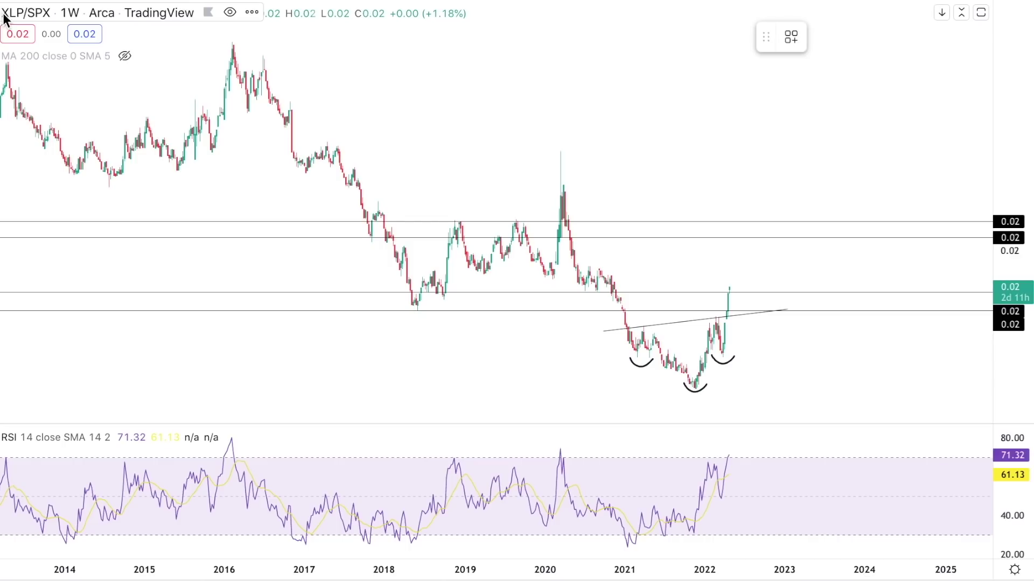
Examine the earlier XLP/SPX weekly chart with the SPX overlay on the Game of Trades page.
mouse_move(624, 330)
mouse_down()
mouse_move(744, 312)
mouse_move(624, 332)
mouse_move(642, 355)
mouse_up()
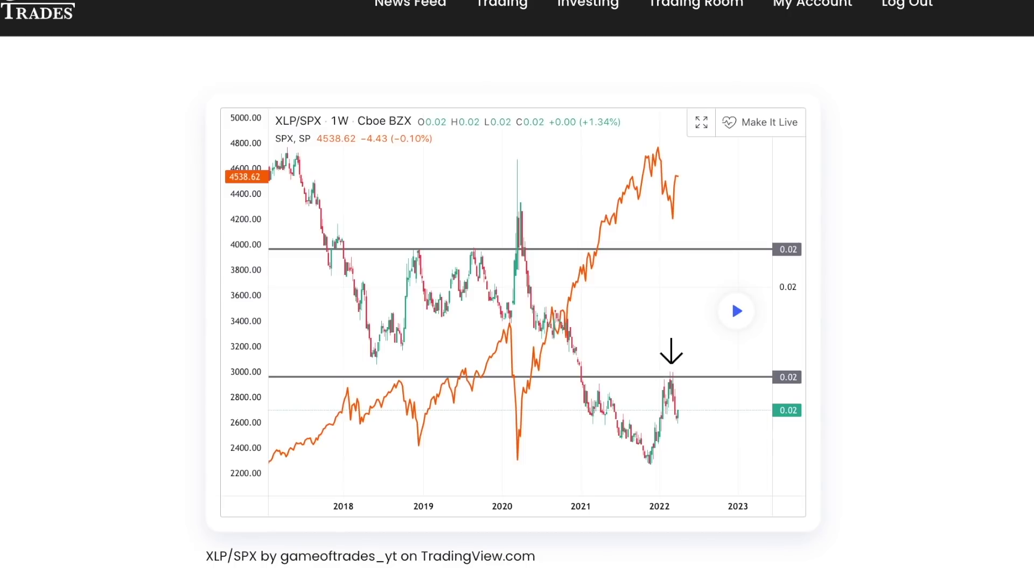
scroll(414, 155, up, 1)
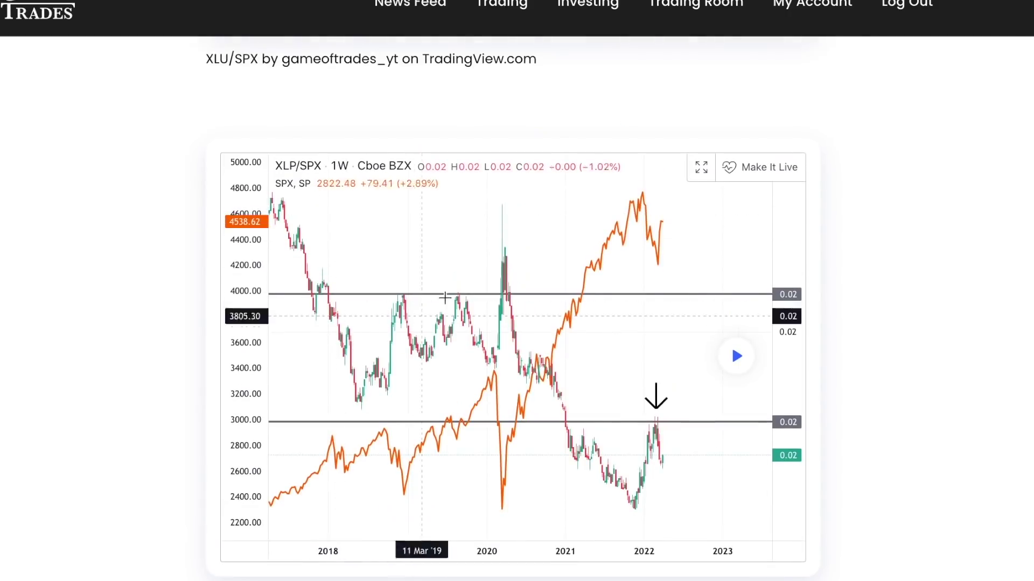
scroll(451, 259, down, 1)
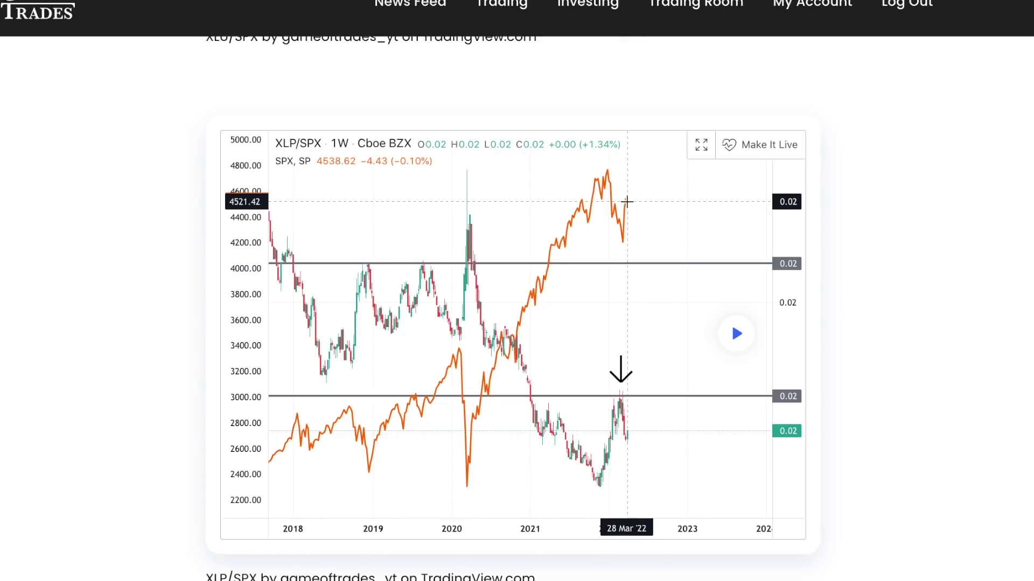
scroll(627, 202, down, 1)
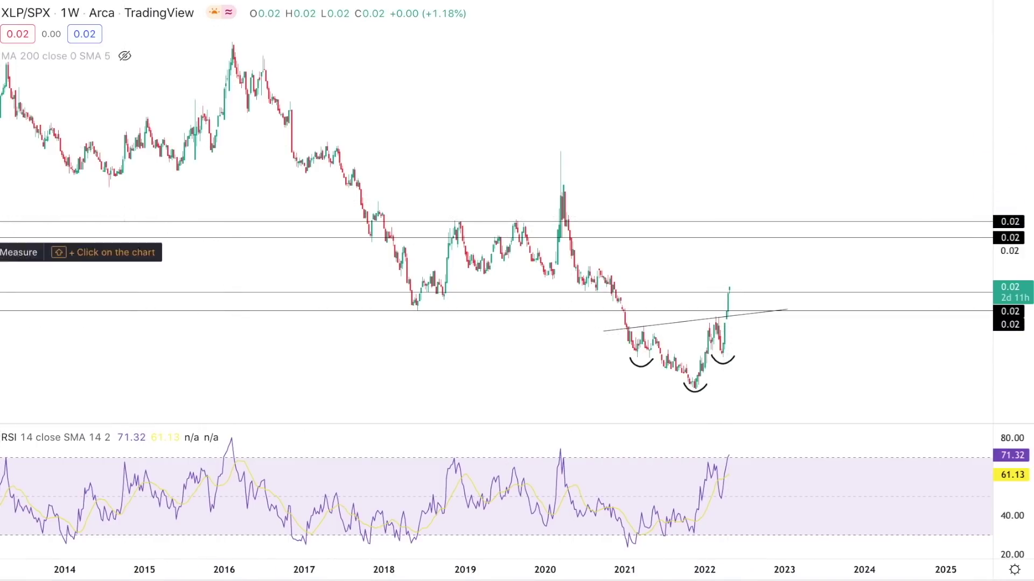
Measure the XLP/SPX pattern from head to neckline, project about 15.4% up from the neckline breakout, and clear both measurements.
click(3, 117)
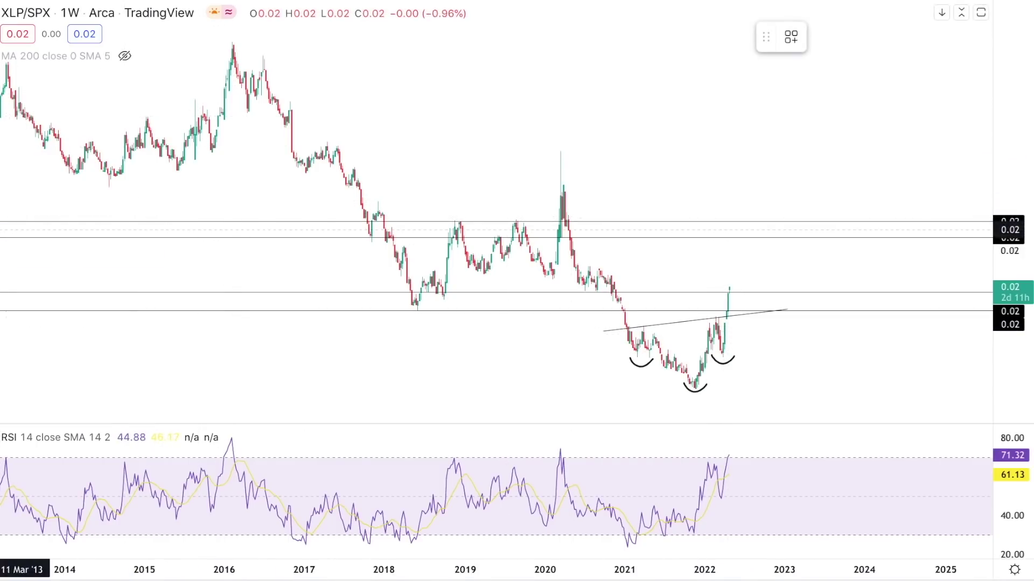
shift+click(690, 388)
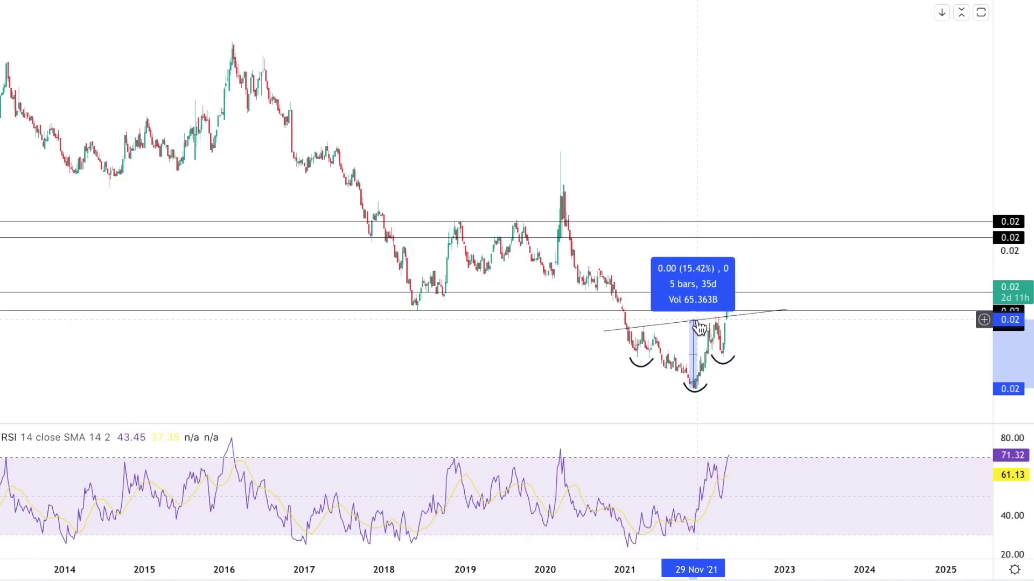
shift+click(728, 318)
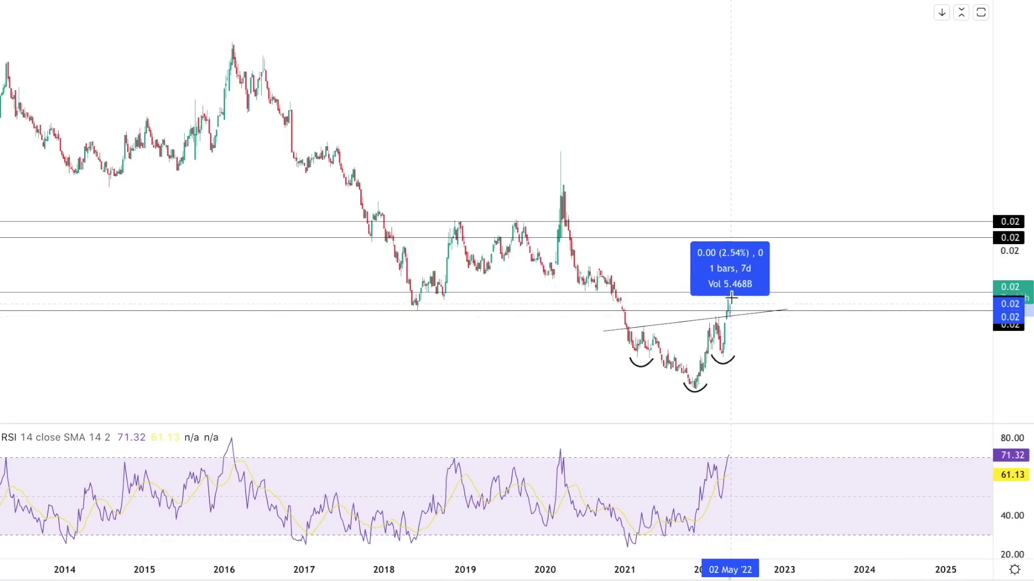
click(734, 238)
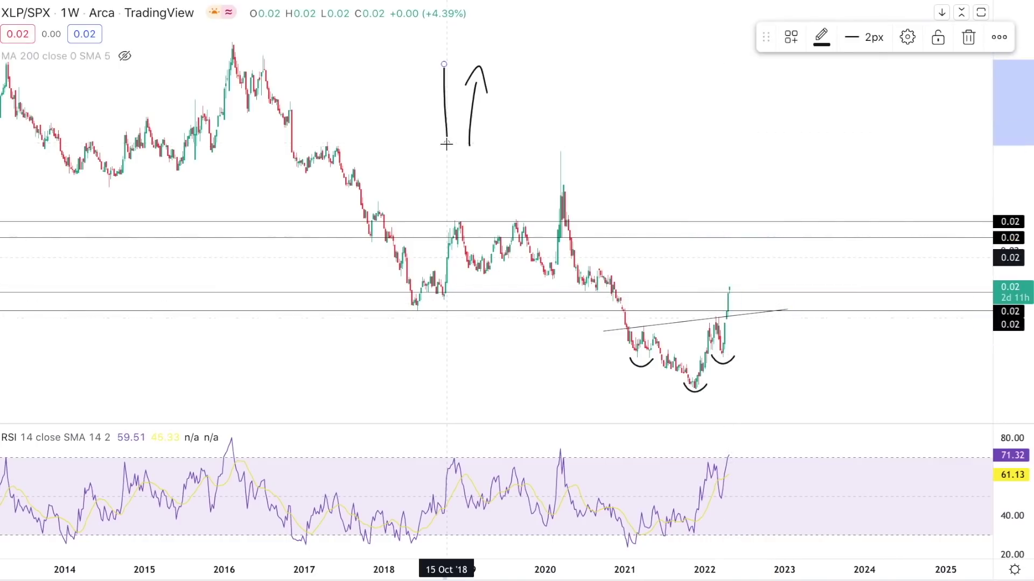
key(ctrl+z)
key(ctrl+z)
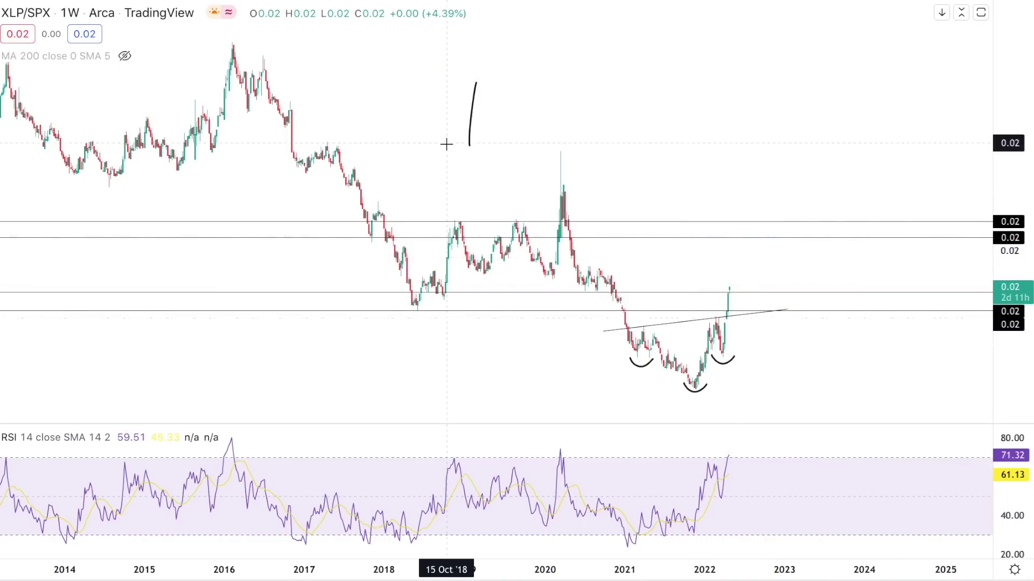
Sketch a boxed upward arrow above the 2019 bars and undo the strokes.
mouse_move(464, 156)
mouse_down()
mouse_move(470, 99)
mouse_move(480, 107)
mouse_move(468, 169)
mouse_move(486, 48)
mouse_move(438, 77)
mouse_move(444, 89)
mouse_up()
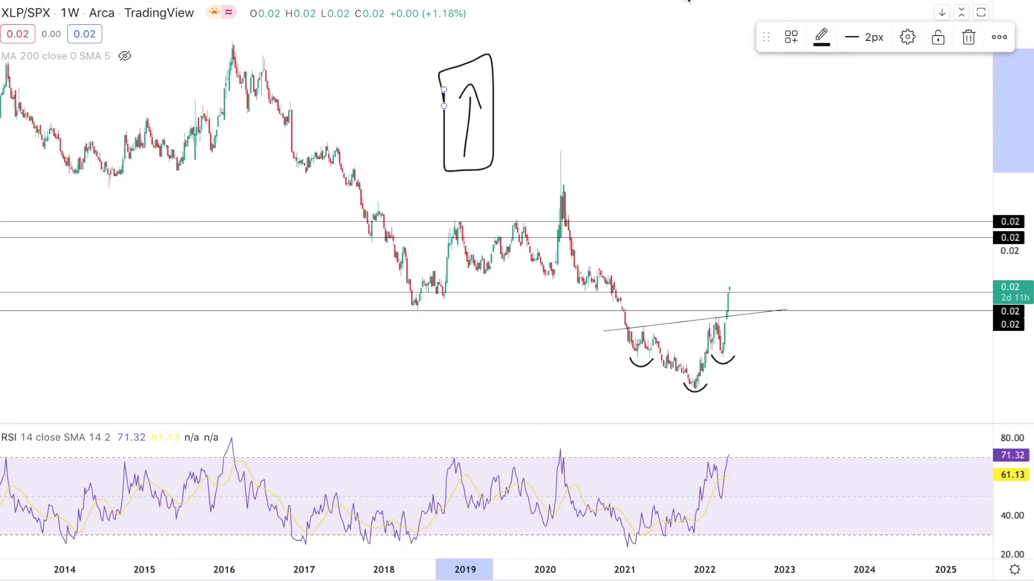
key(ctrl+z)
key(ctrl+z)
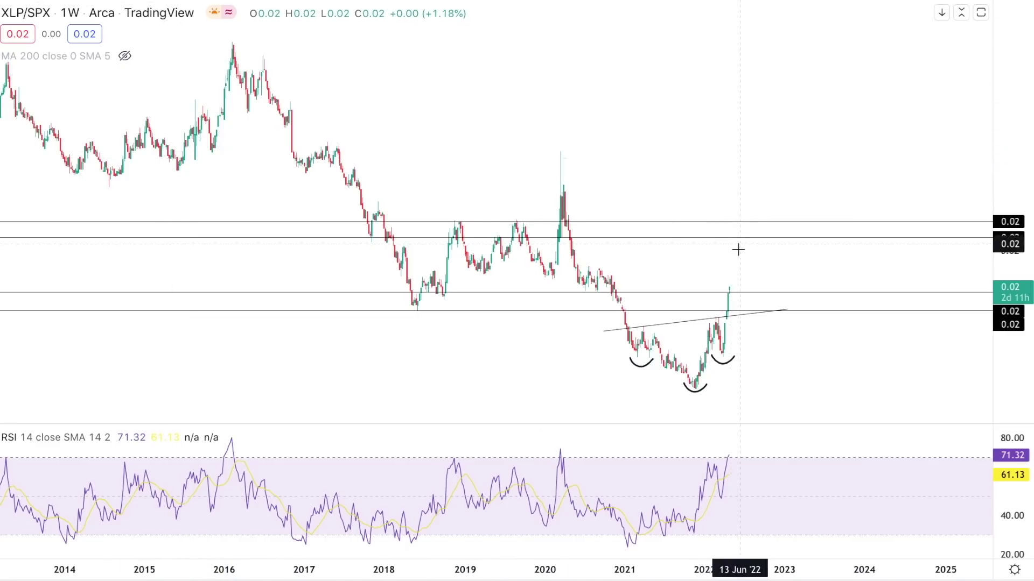
Sketch a freehand box around the two upper horizontal levels, spanning about mid to late 2022.
drag(729, 219, 728, 218)
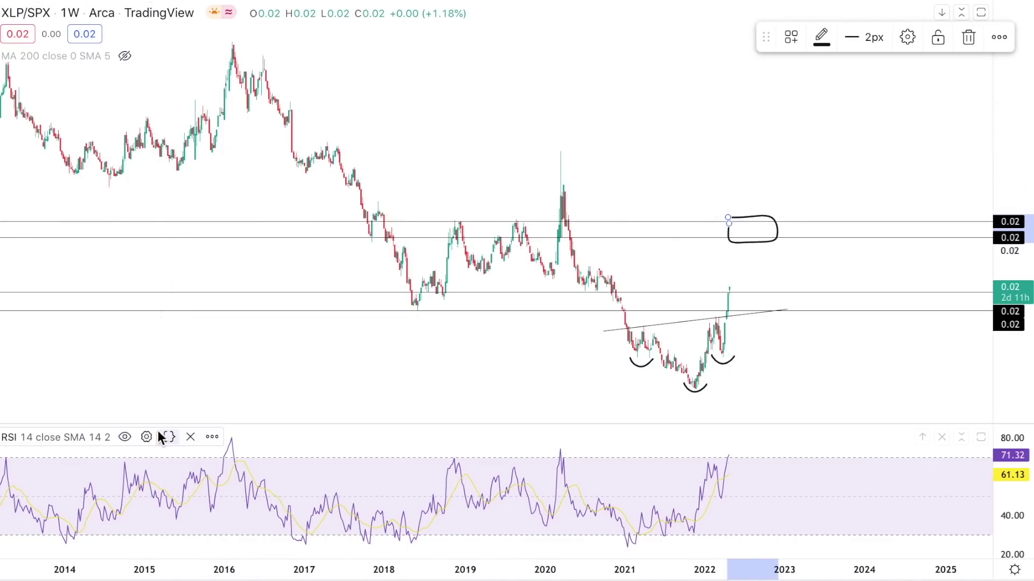
Replace the RSI with a Correlation Coefficient indicator that compares against the S&P 500 (SPX, source SP).
click(190, 436)
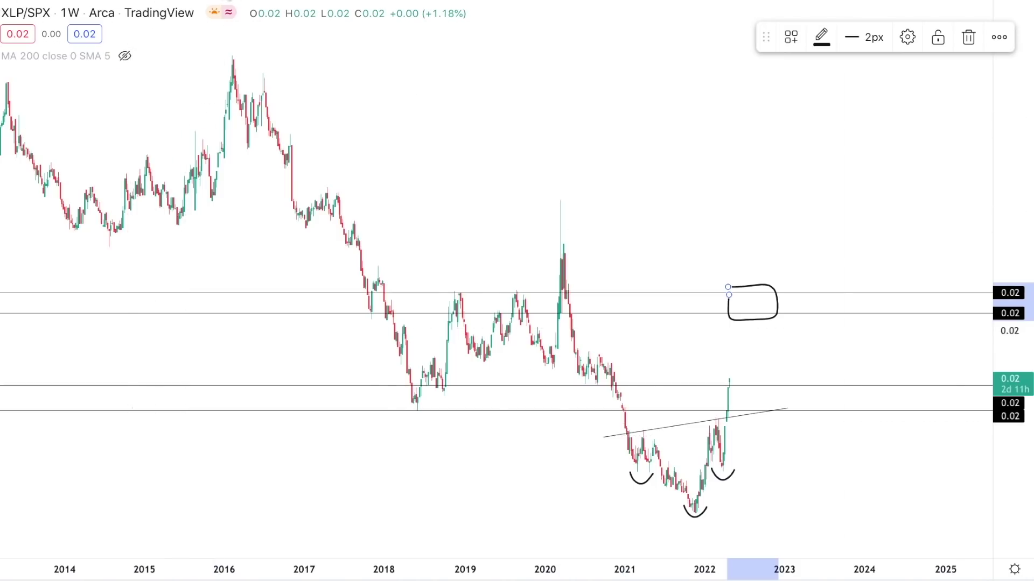
key(slash)
text(co)
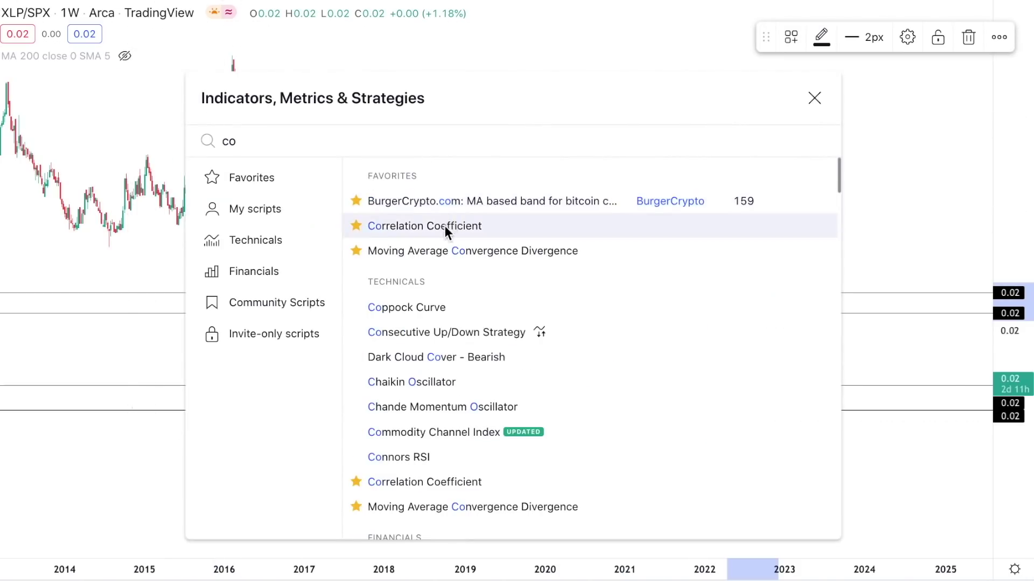
click(444, 225)
click(454, 283)
text(SPX)
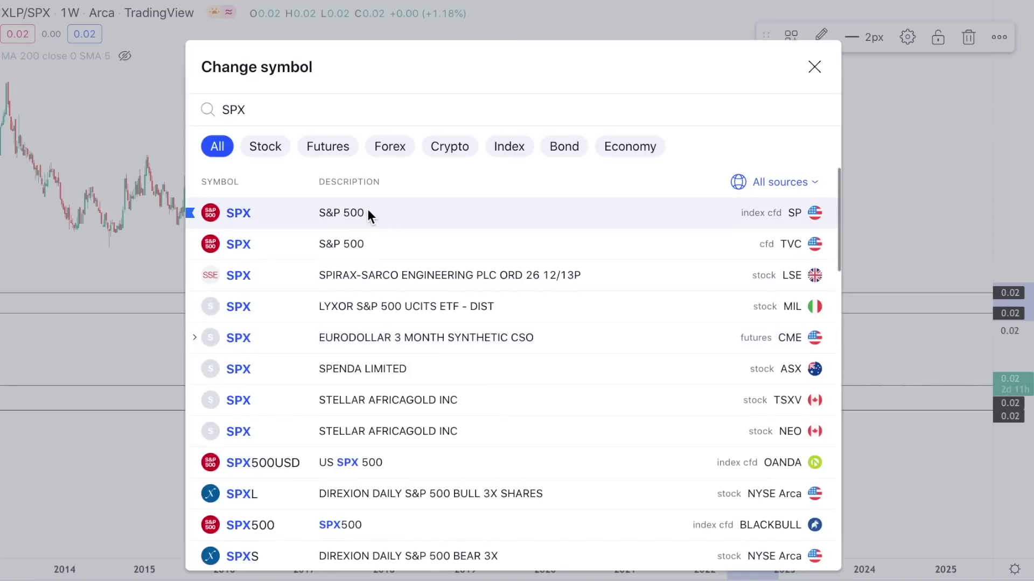
click(367, 213)
click(628, 391)
click(813, 99)
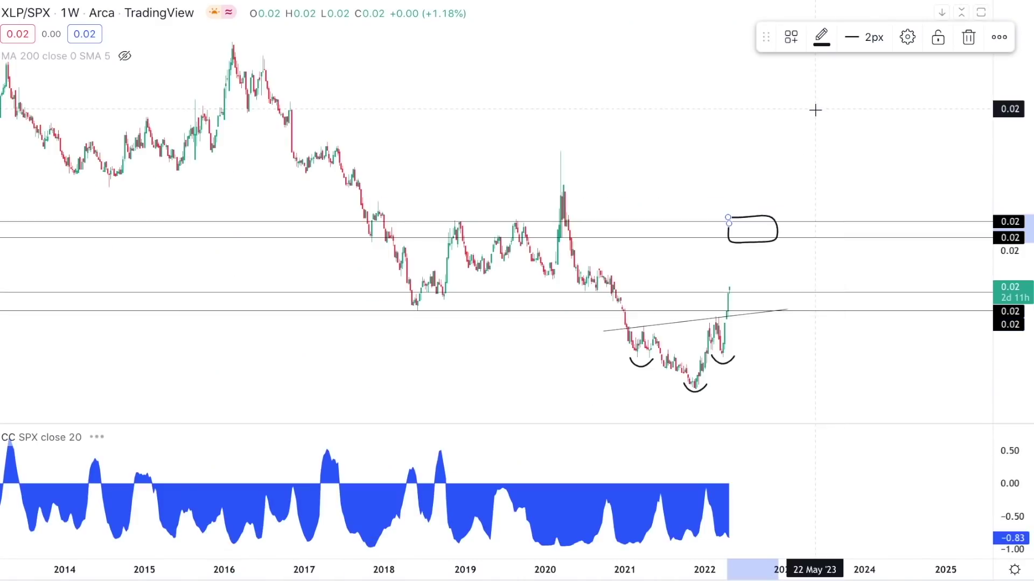
Sketch a zero-level line and a downward arrow beside the latest correlation values and examine the correlation history back to about 2003.
scroll(681, 246, down, 2)
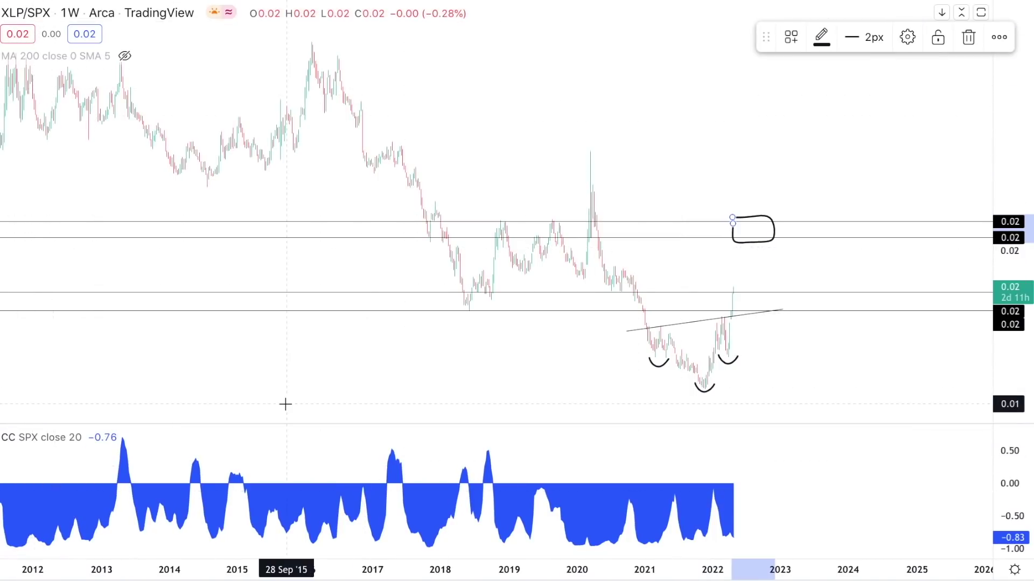
scroll(634, 468, down, 2)
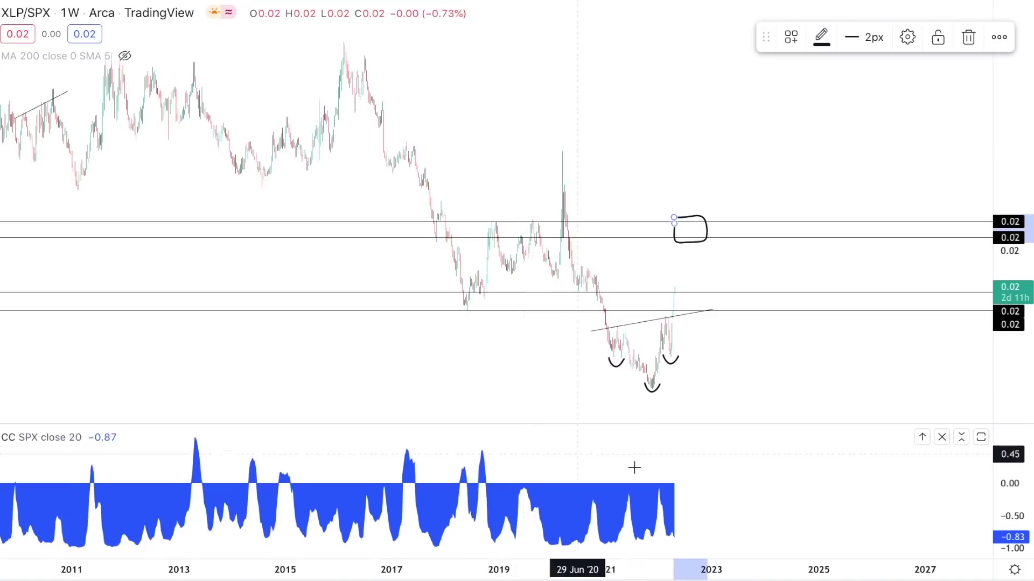
mouse_move(650, 485)
mouse_down()
mouse_move(721, 486)
mouse_move(704, 508)
mouse_up()
scroll(597, 471, up, 2)
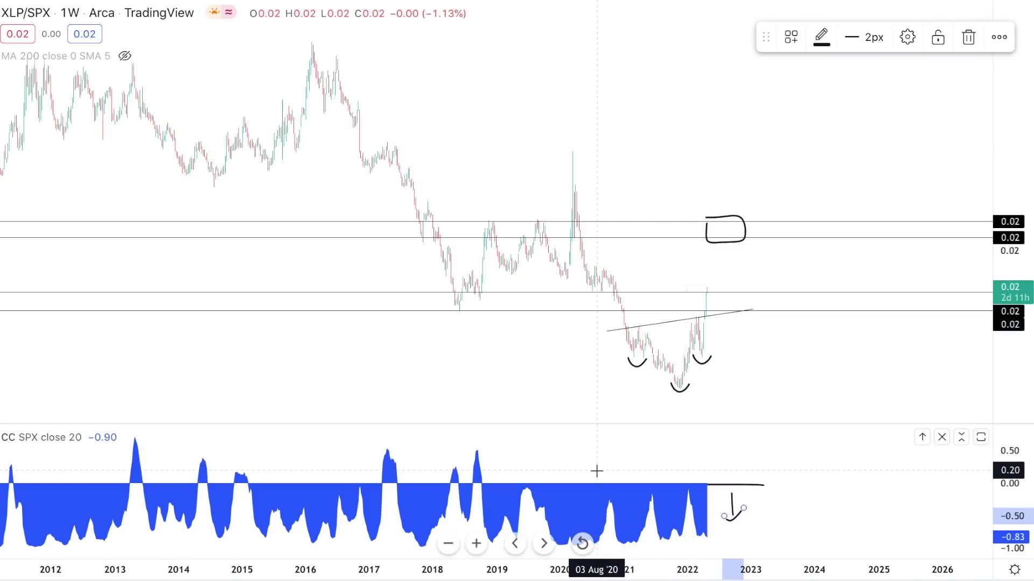
scroll(596, 471, down, 4)
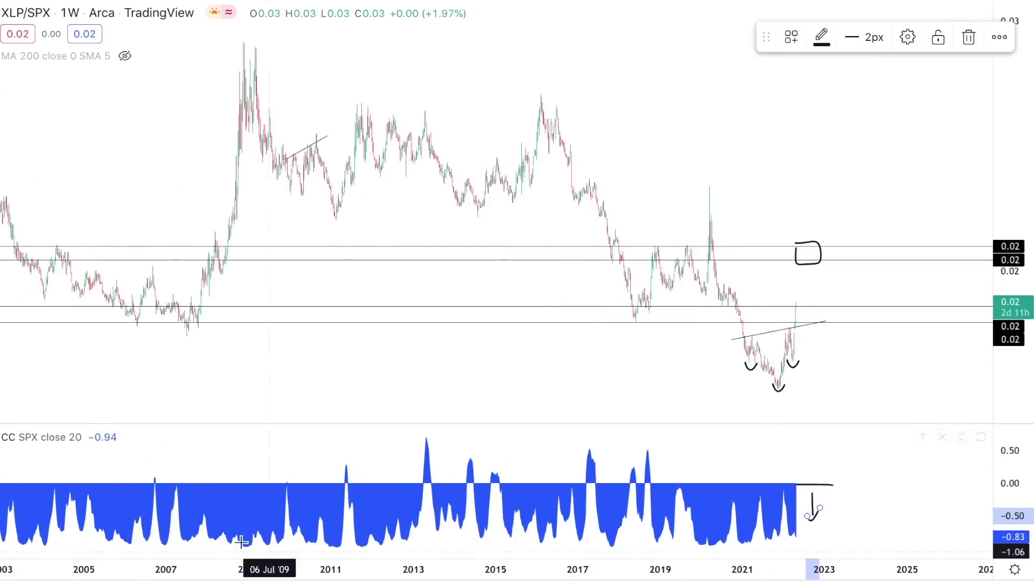
scroll(334, 496, up, 1)
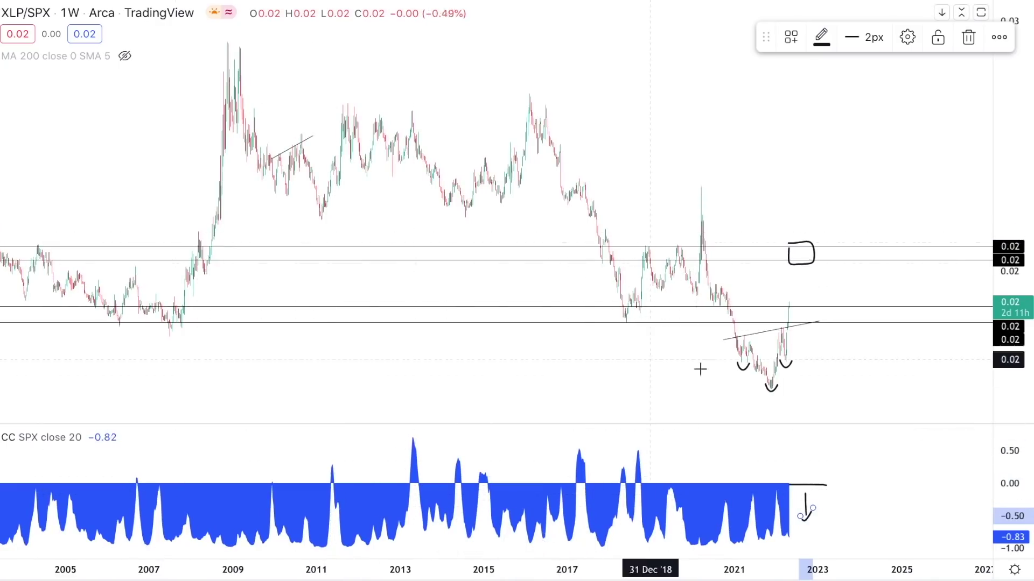
Try a freehand stroke up from the late-2021 XLP/SPX low, and undo the freehand marks down to the correlation sketch.
mouse_move(780, 379)
mouse_down()
mouse_move(803, 291)
mouse_move(808, 303)
mouse_up()
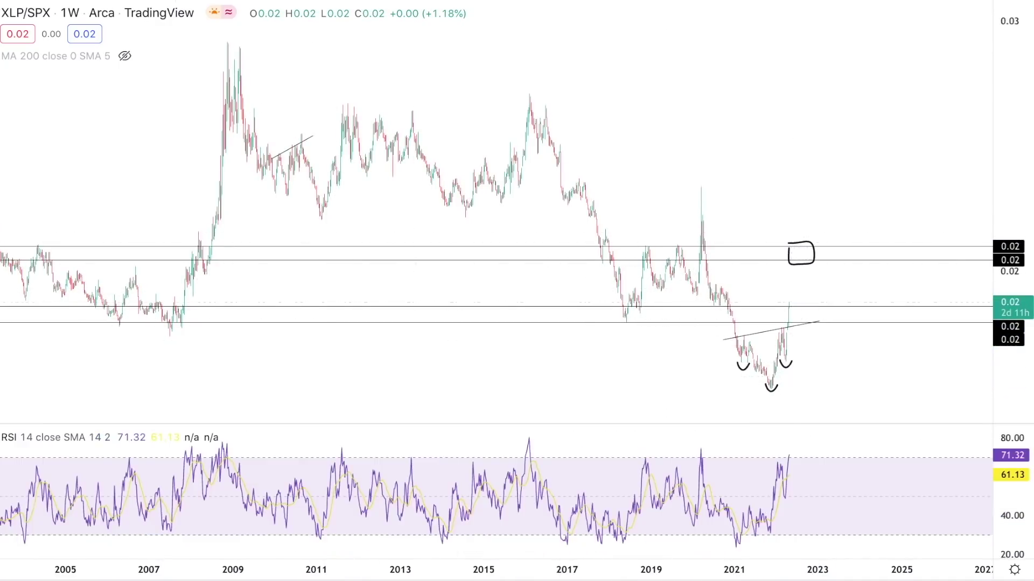
key(ctrl+z)
key(ctrl+z)
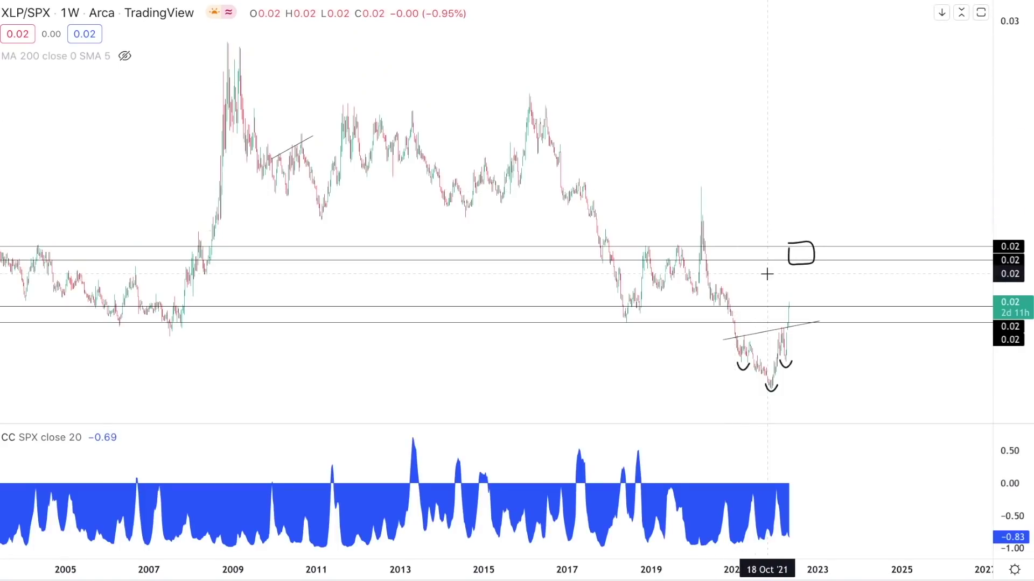
scroll(763, 272, up, 2)
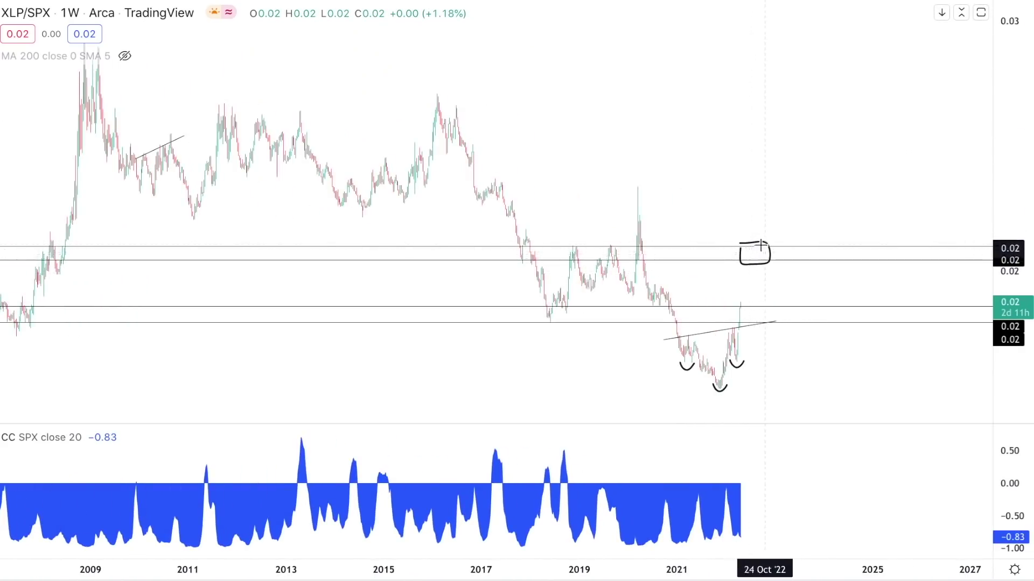
scroll(480, 383, up, 4)
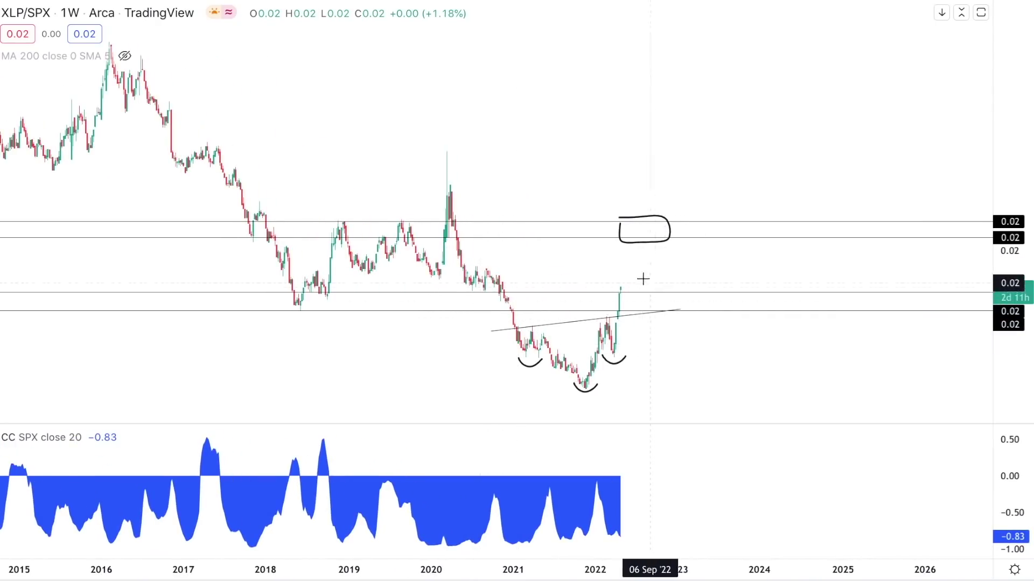
Sketch a freehand stroke from the latest XLP/SPX price up into the boxed target zone, and undo the extra marks.
drag(619, 301, 631, 242)
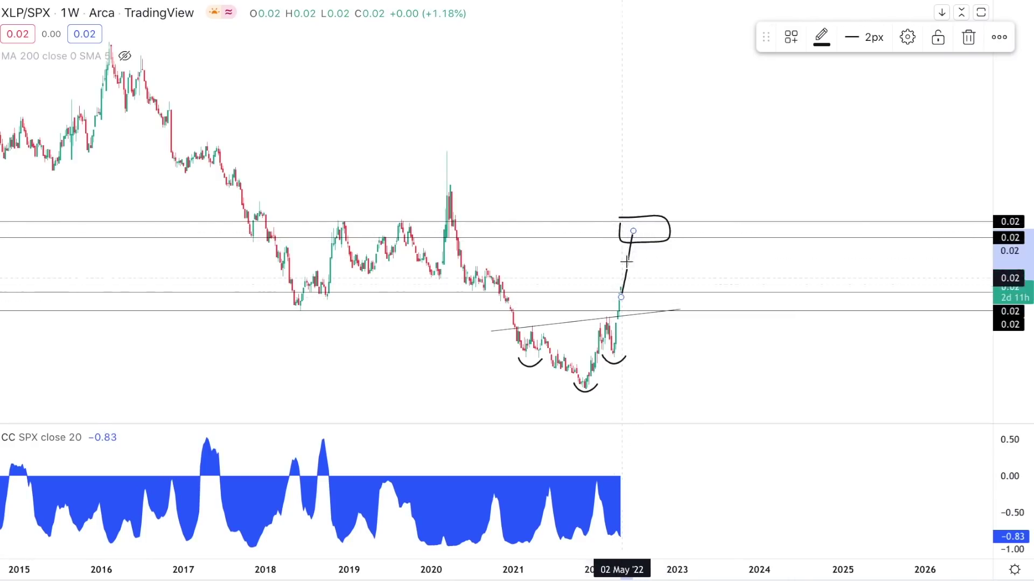
drag(660, 34, 701, 177)
key(ctrl+z)
key(ctrl+z)
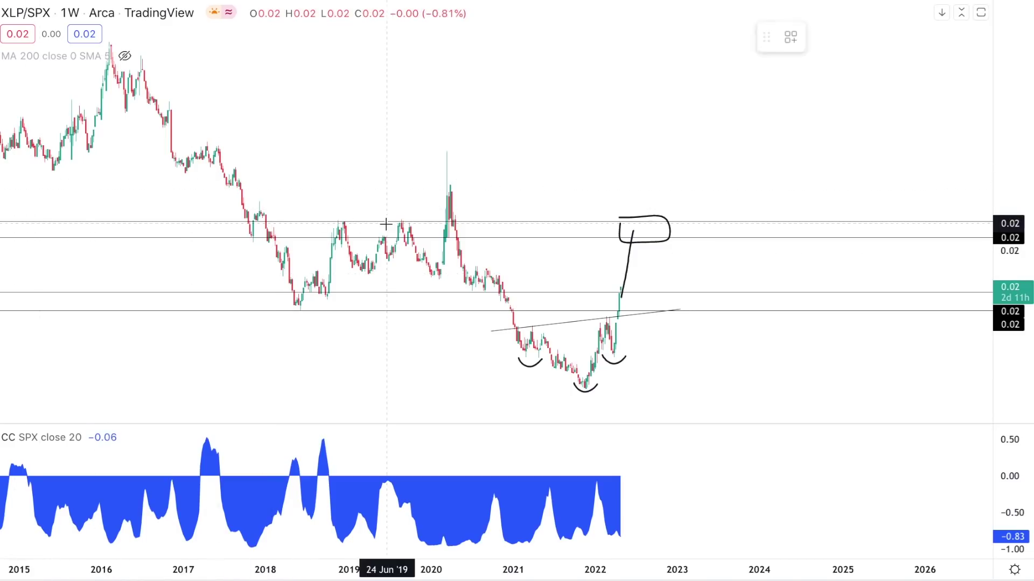
Sketch a freehand path from the latest price down to the neckline and up to the boxed zone, and remove the direct upward stroke.
mouse_move(397, 221)
mouse_down()
mouse_move(423, 240)
mouse_move(454, 177)
mouse_move(452, 205)
mouse_move(639, 291)
mouse_up()
click(631, 262)
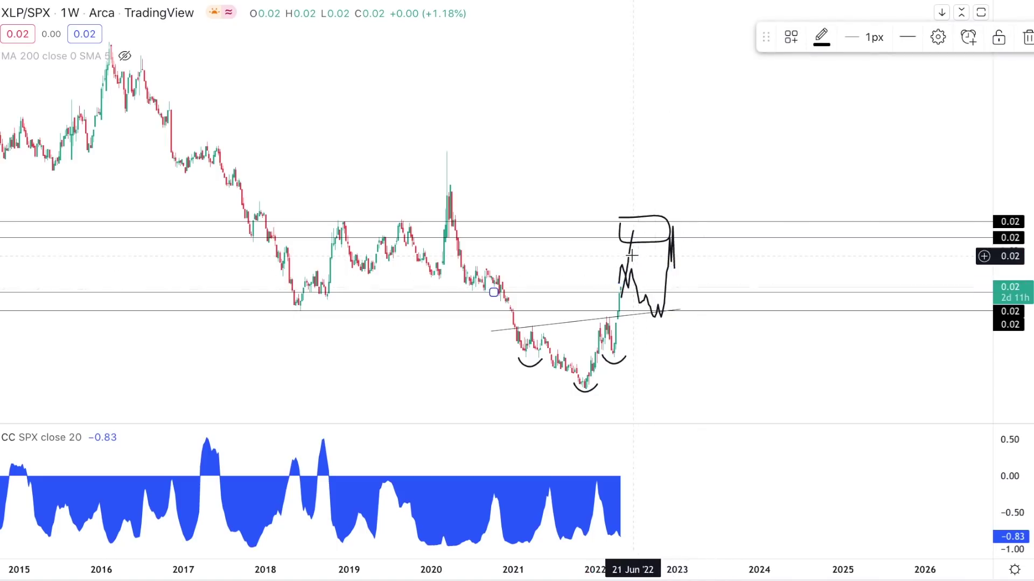
drag(631, 262, 623, 282)
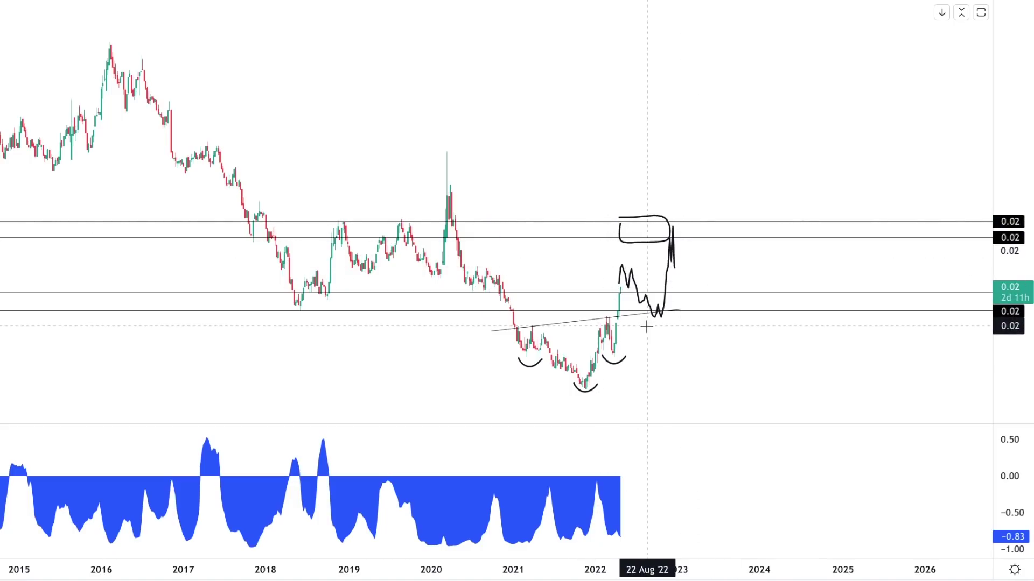
Measure the projected pullback from the sketched April 2022 peak down to the neckline retest in October 2022.
shift+click(620, 264)
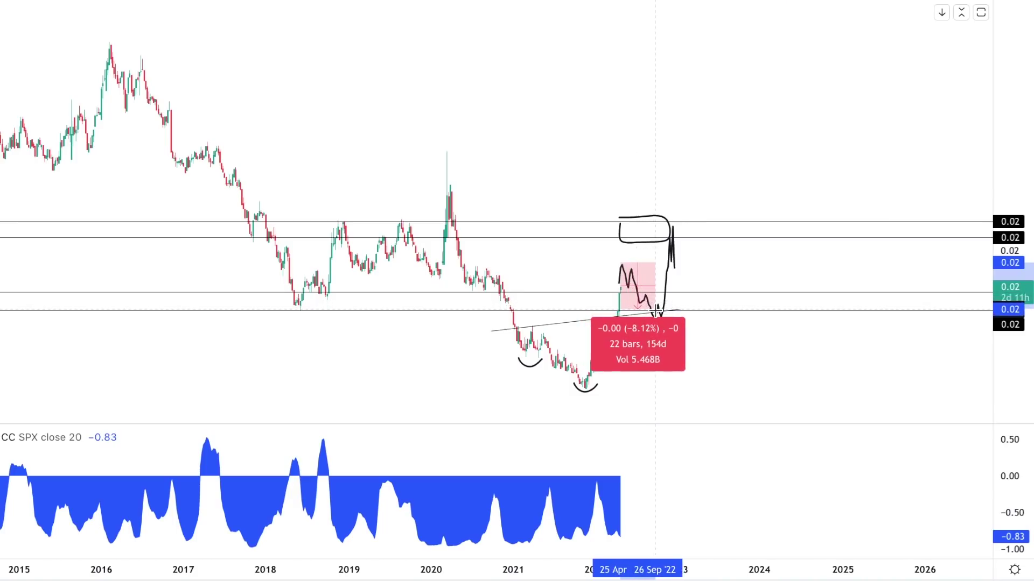
click(660, 313)
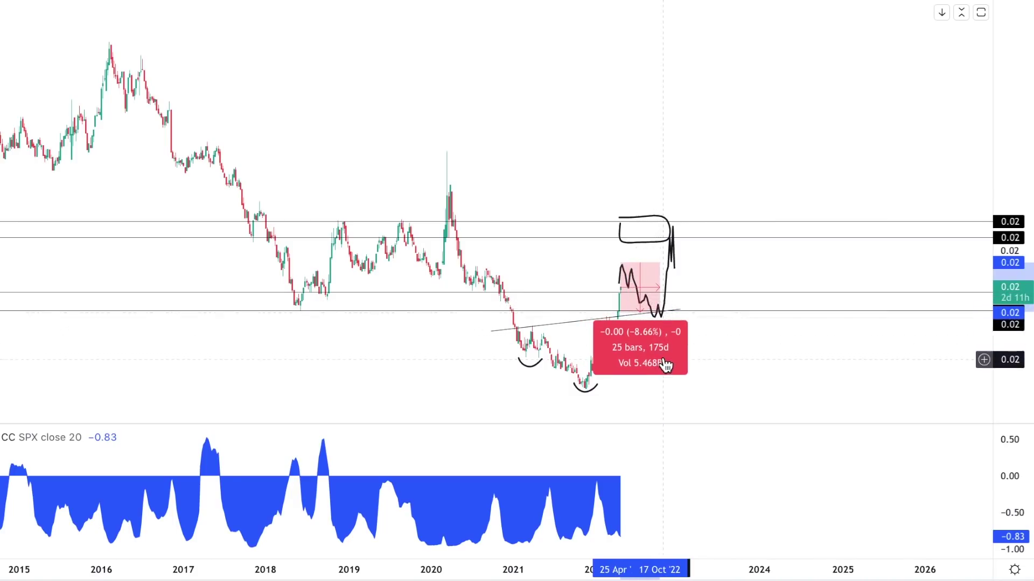